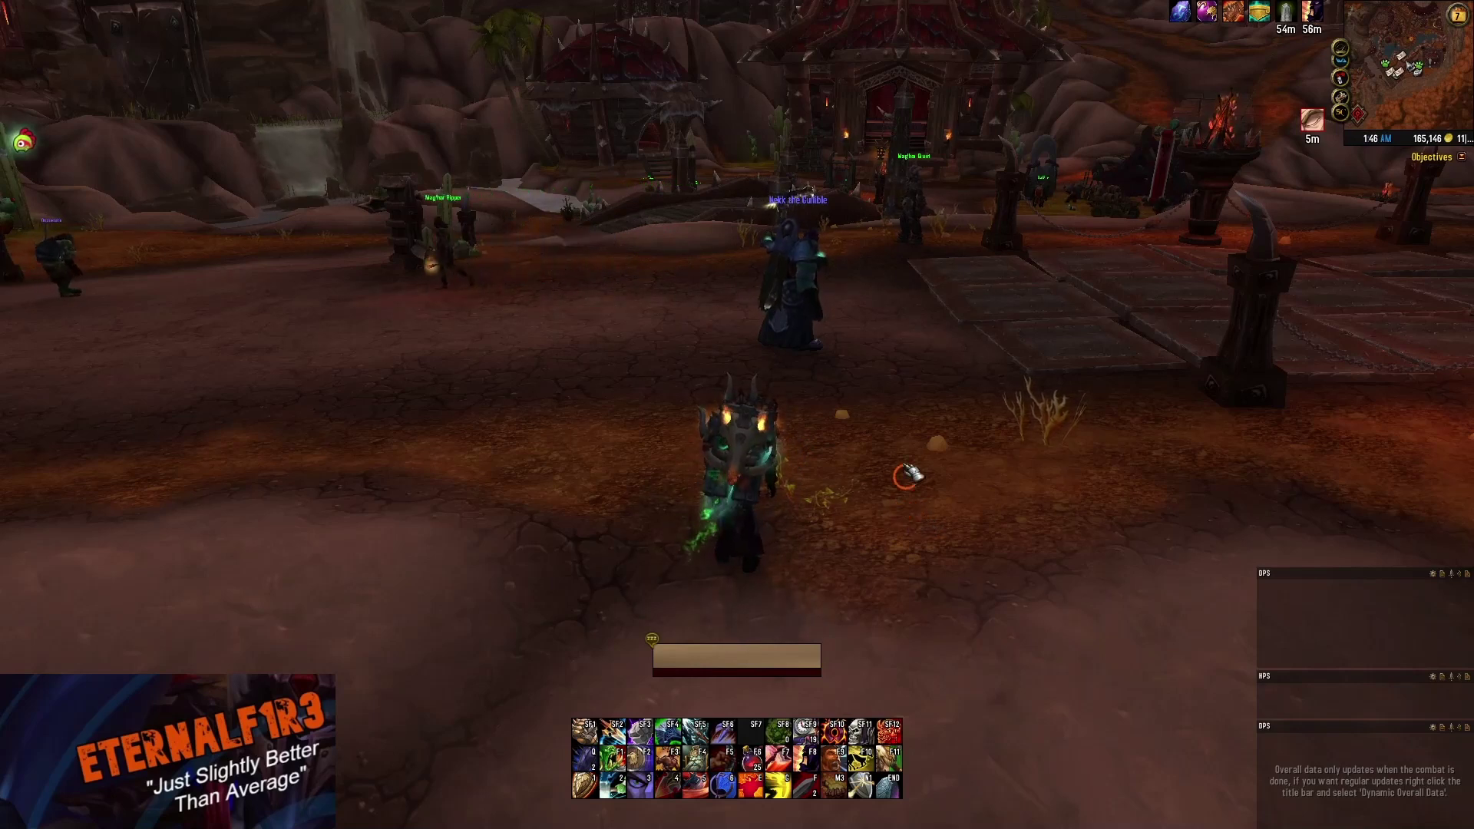
Place the white world marker from its ring, then try the abilities and professions rings.
{"action": "key", "text": "grave"}
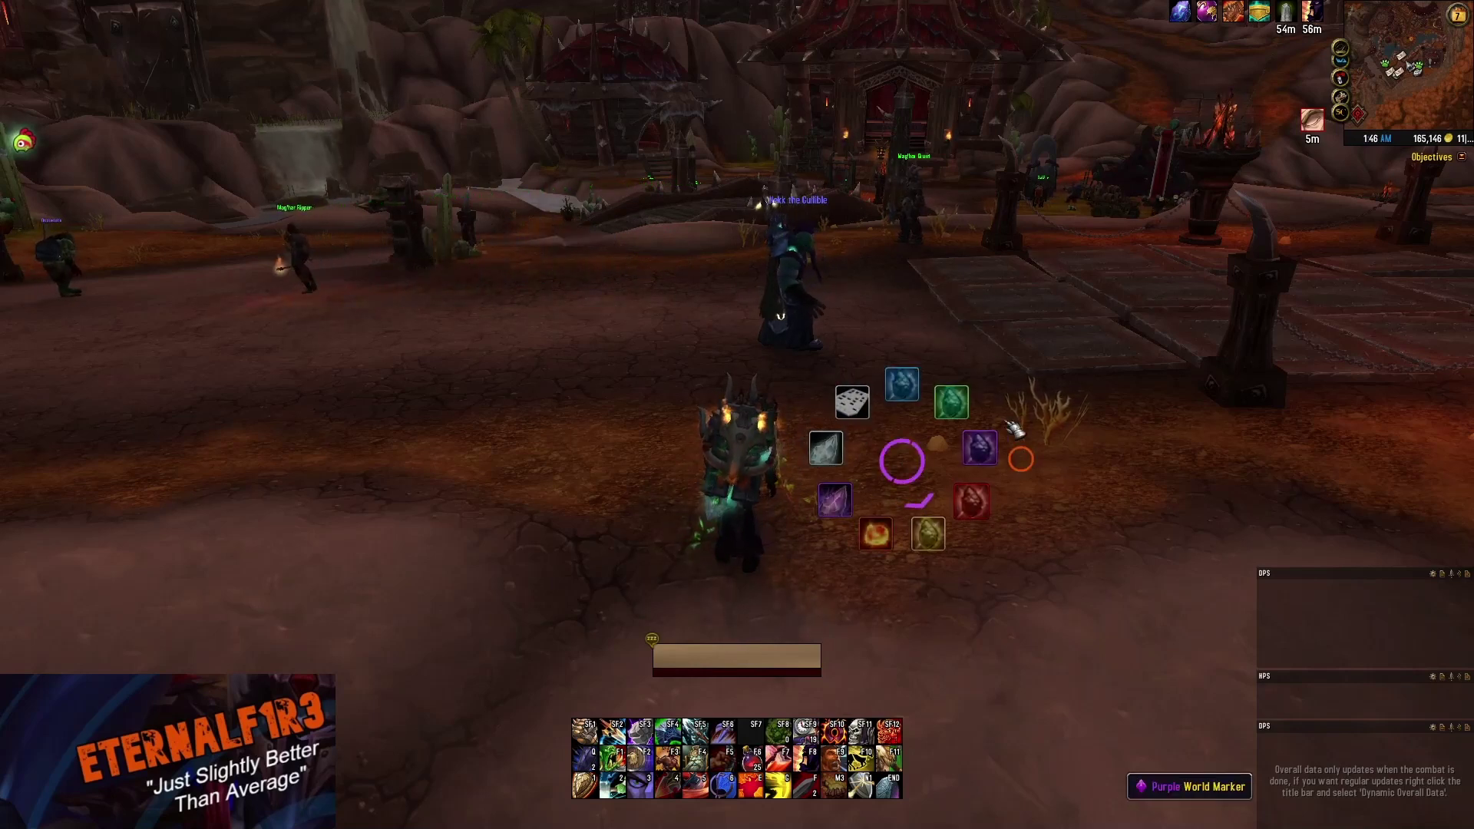
{"action": "left_click", "coordinate": [759, 393]}
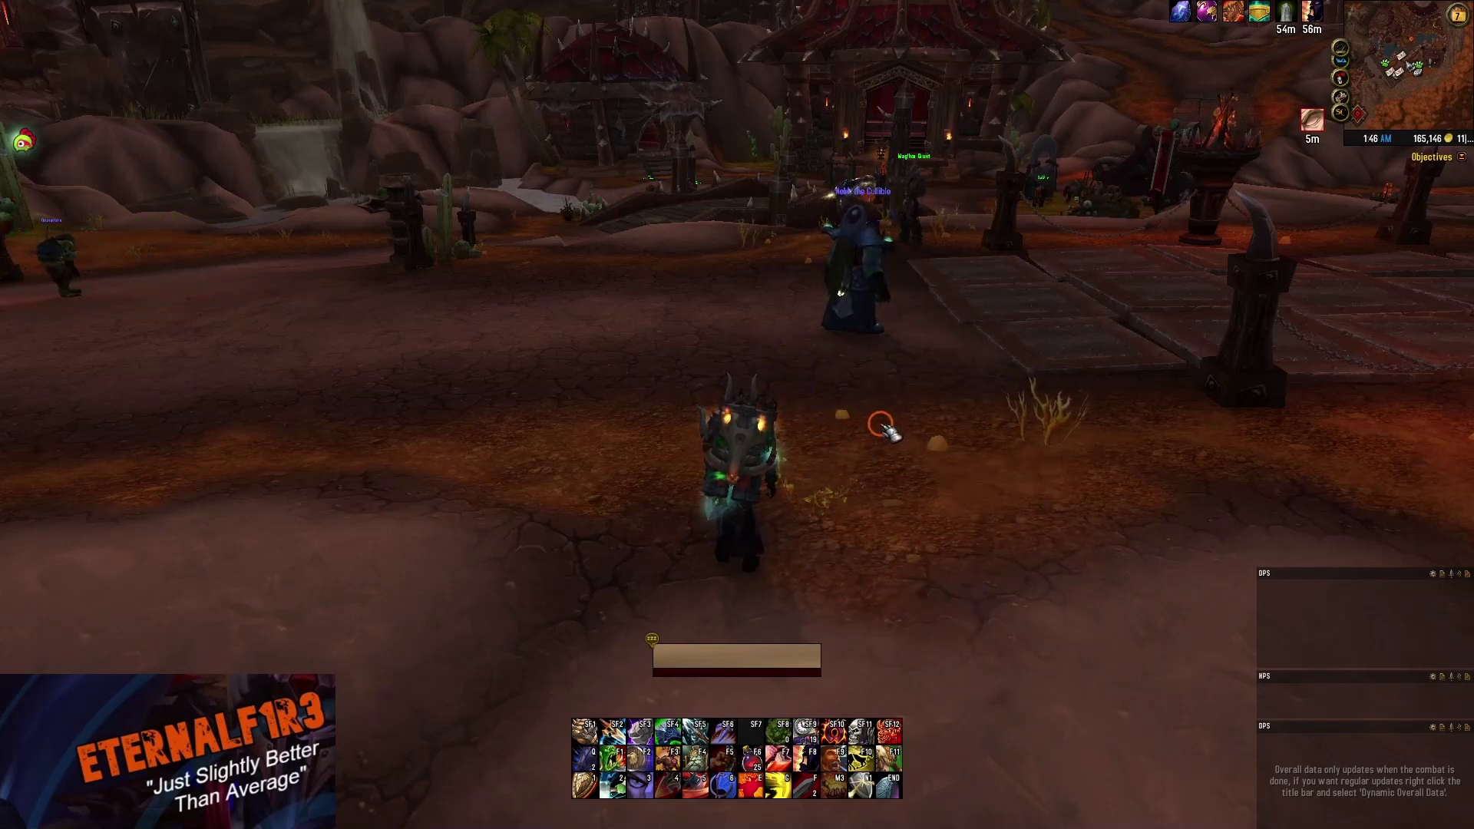
{"action": "key", "text": "e"}
{"action": "key", "text": "q"}
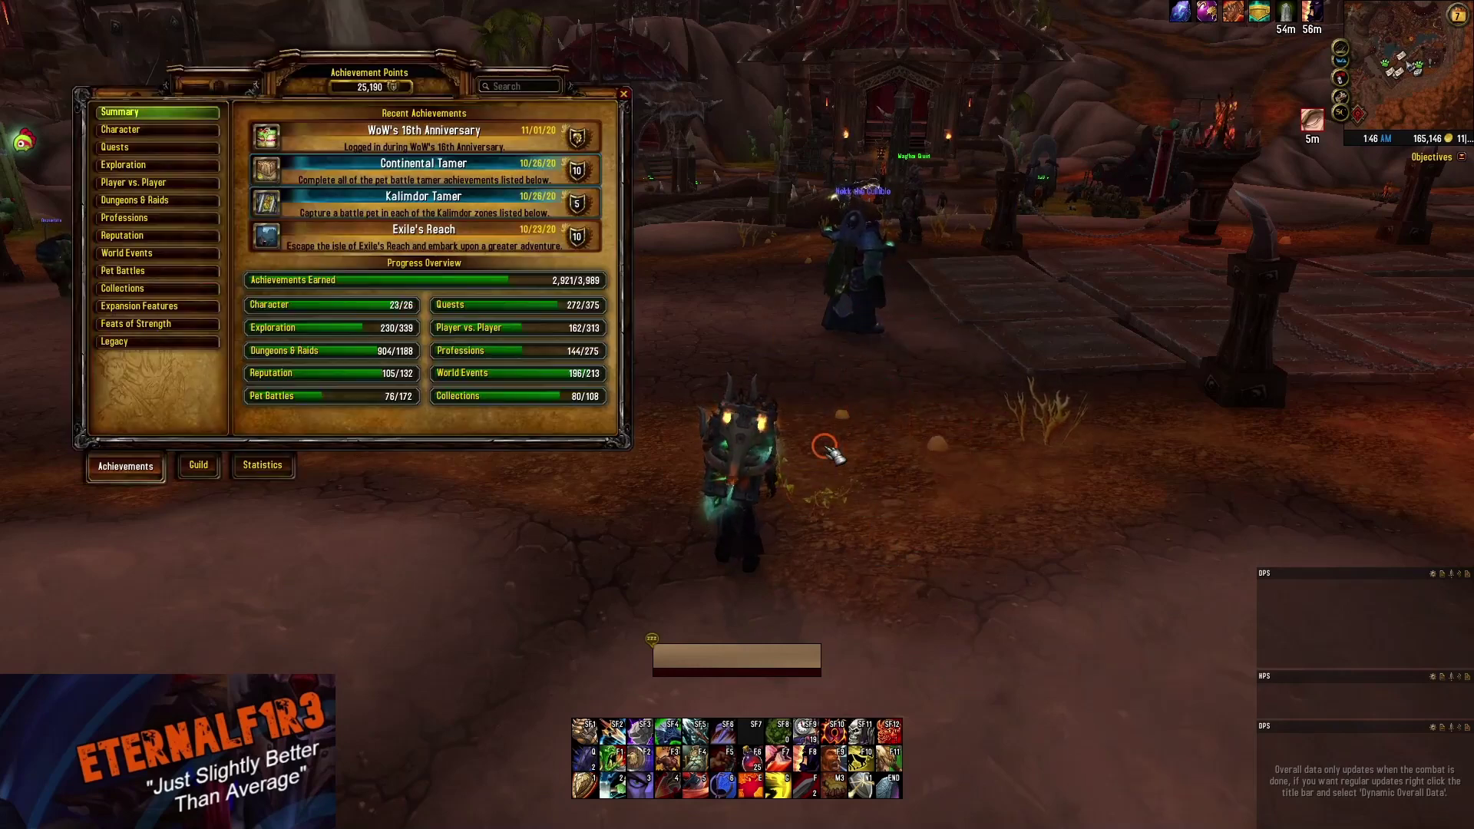
{"action": "key", "text": "Escape"}
Mark the target with the triangle from the target marker ring, then switch to CurseForge.
{"action": "key", "text": "r"}
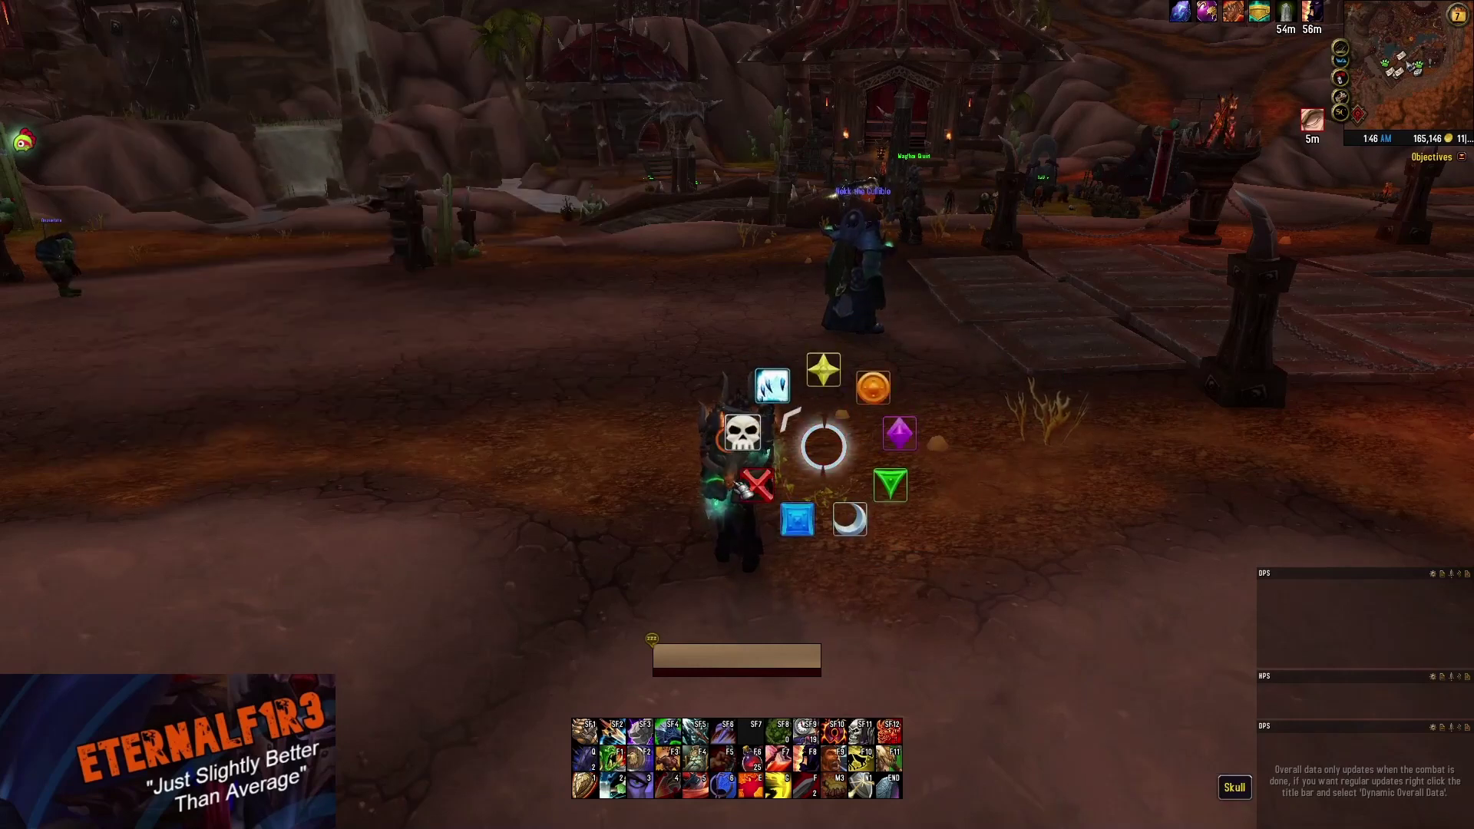
{"action": "left_click", "coordinate": [960, 515]}
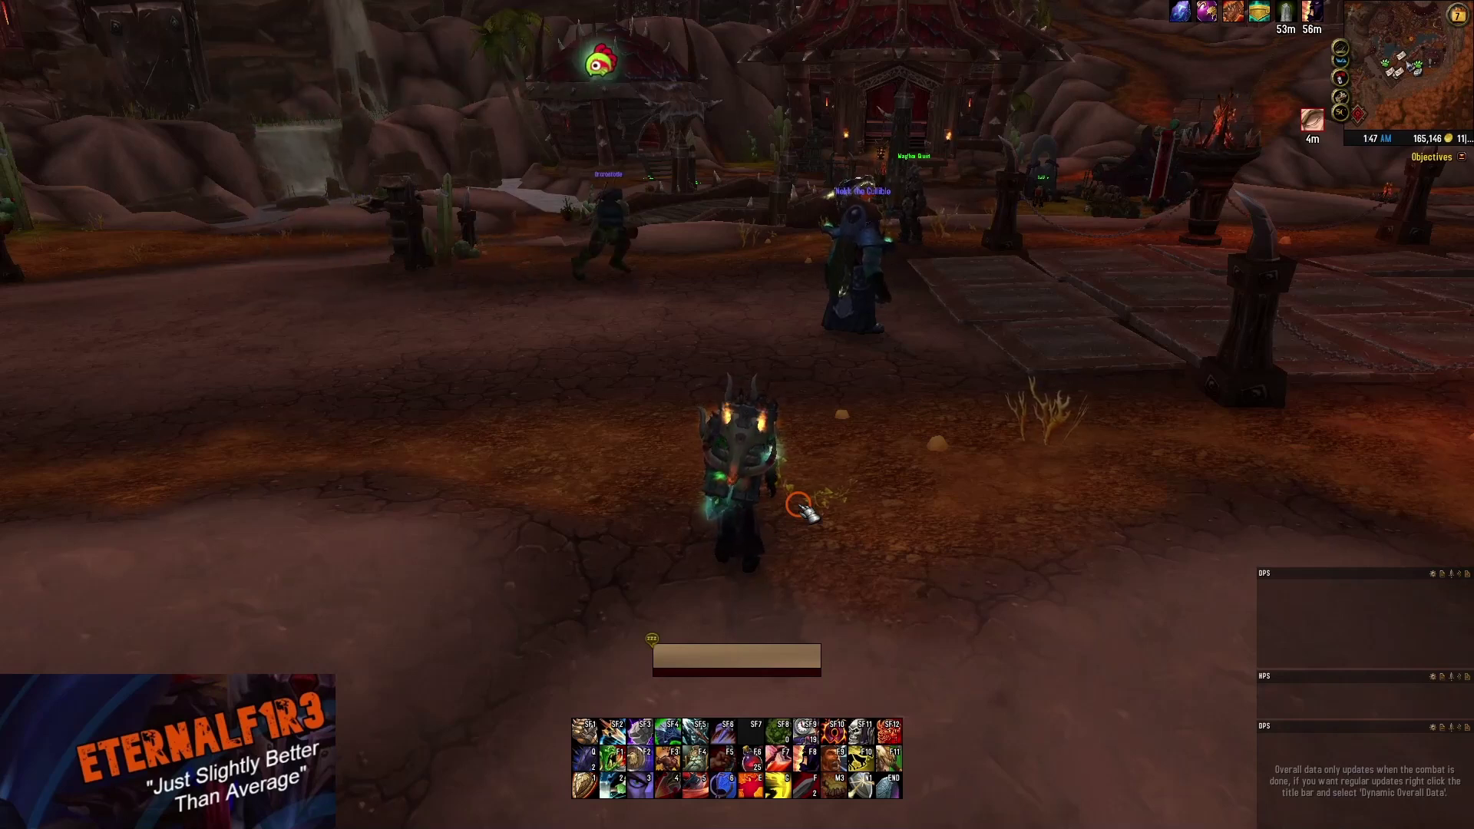
{"action": "key", "text": "alt+Tab"}
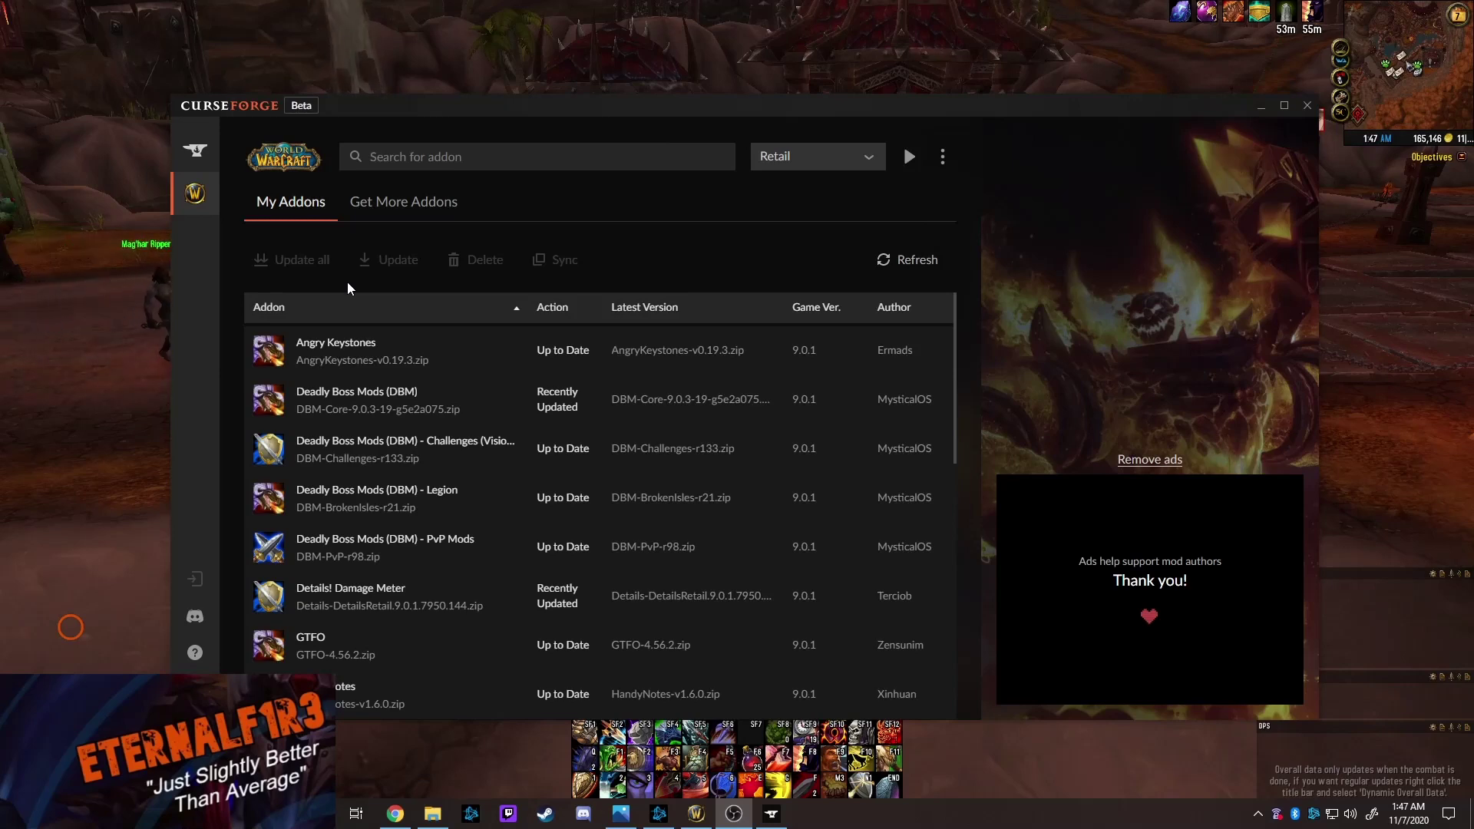
Return to World of Warcraft's installed addons with the Retail game version kept.
{"action": "left_click", "coordinate": [193, 151]}
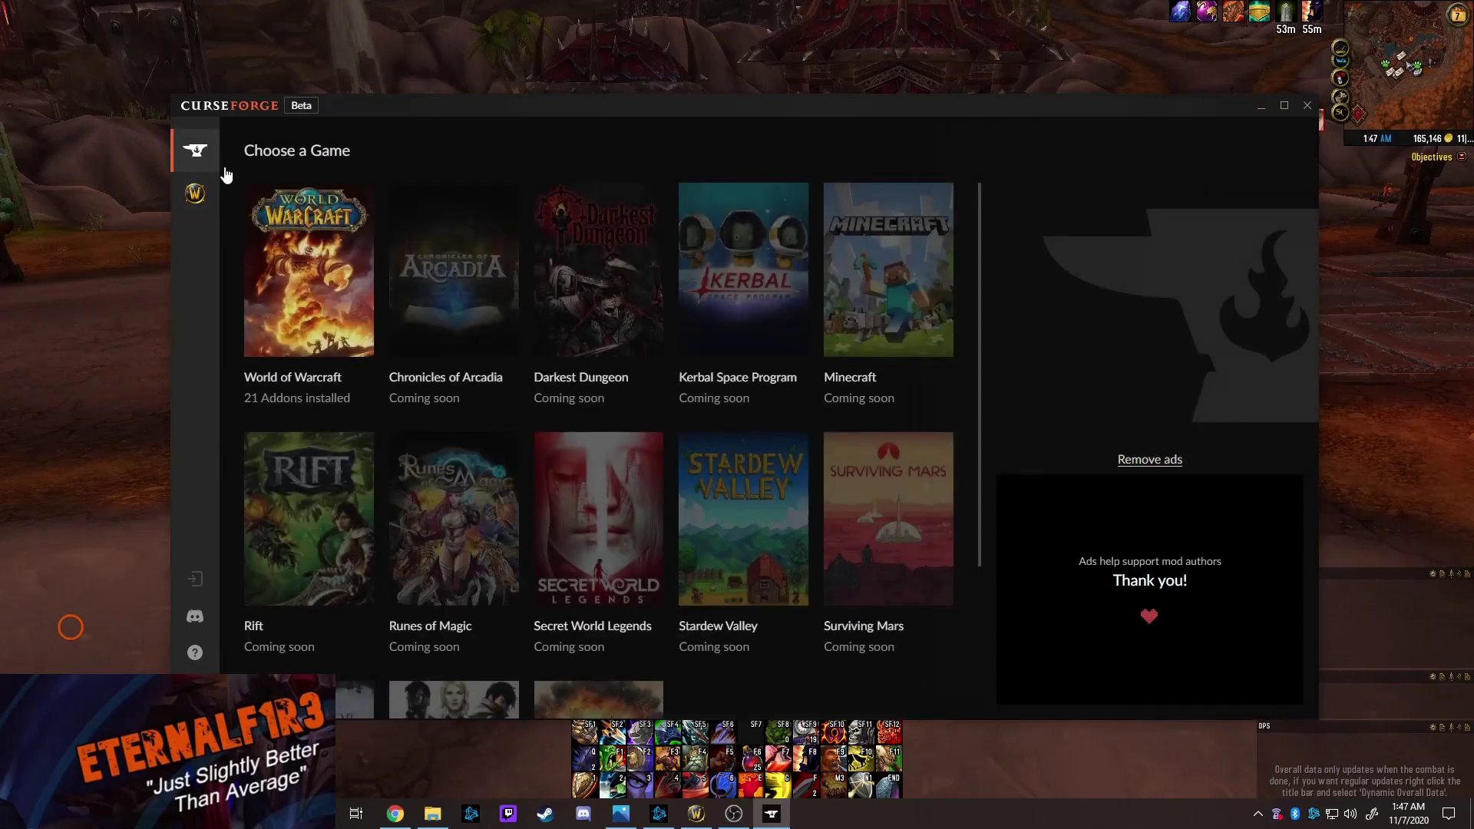
{"action": "left_click", "coordinate": [198, 198]}
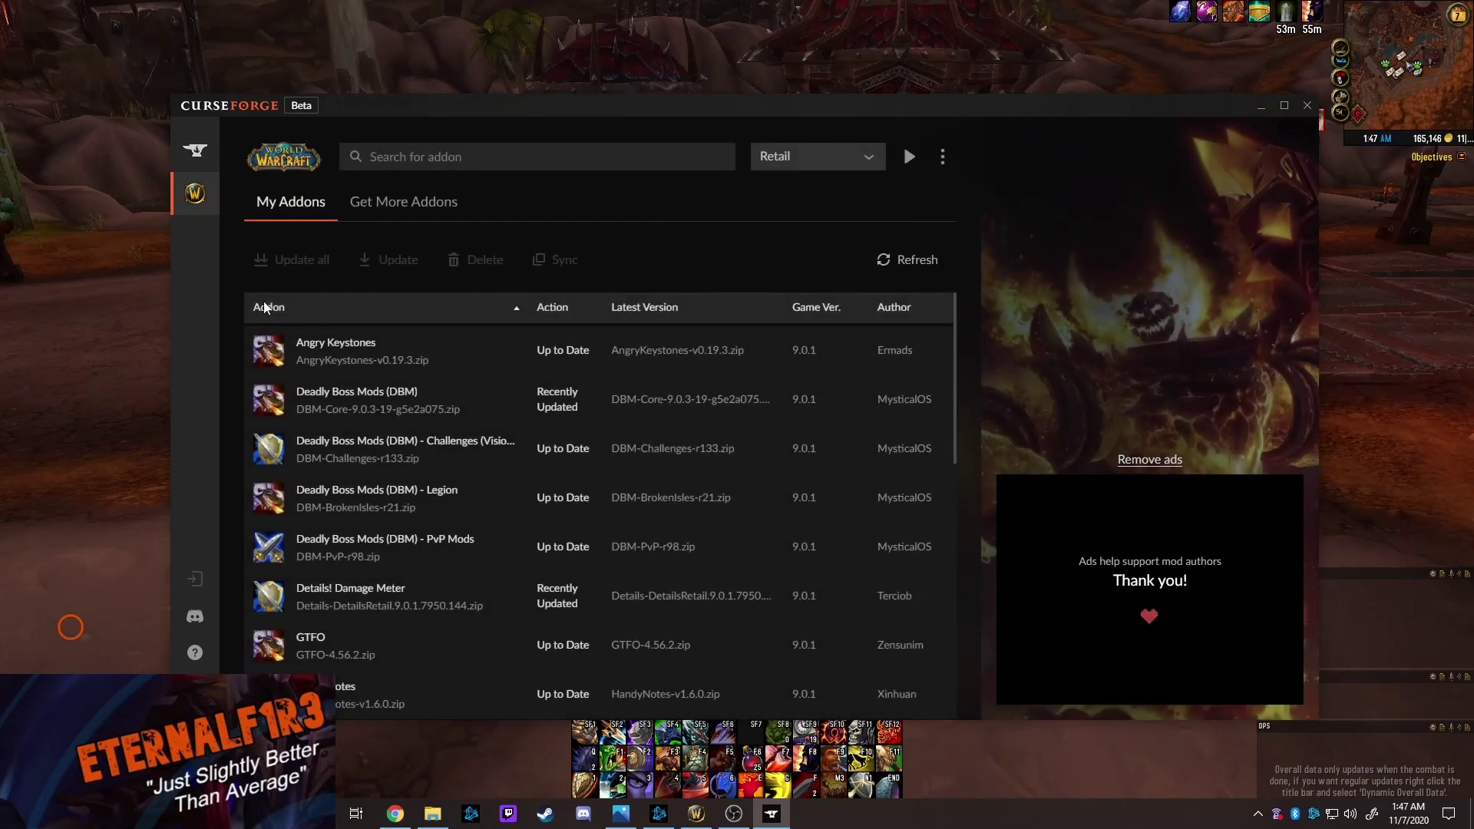
{"action": "left_click", "coordinate": [783, 156]}
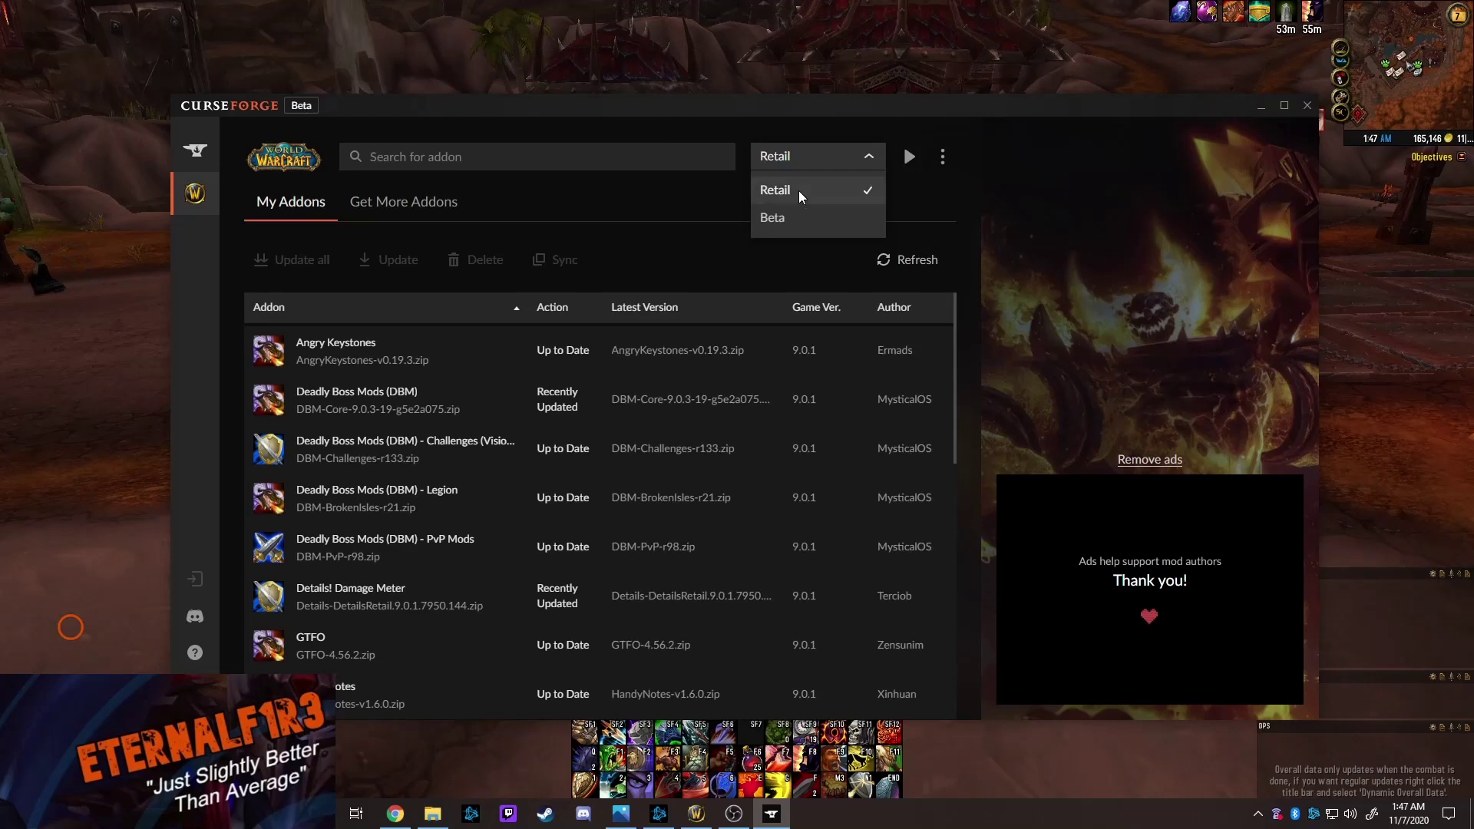
{"action": "left_click", "coordinate": [801, 196]}
{"action": "left_click", "coordinate": [780, 157]}
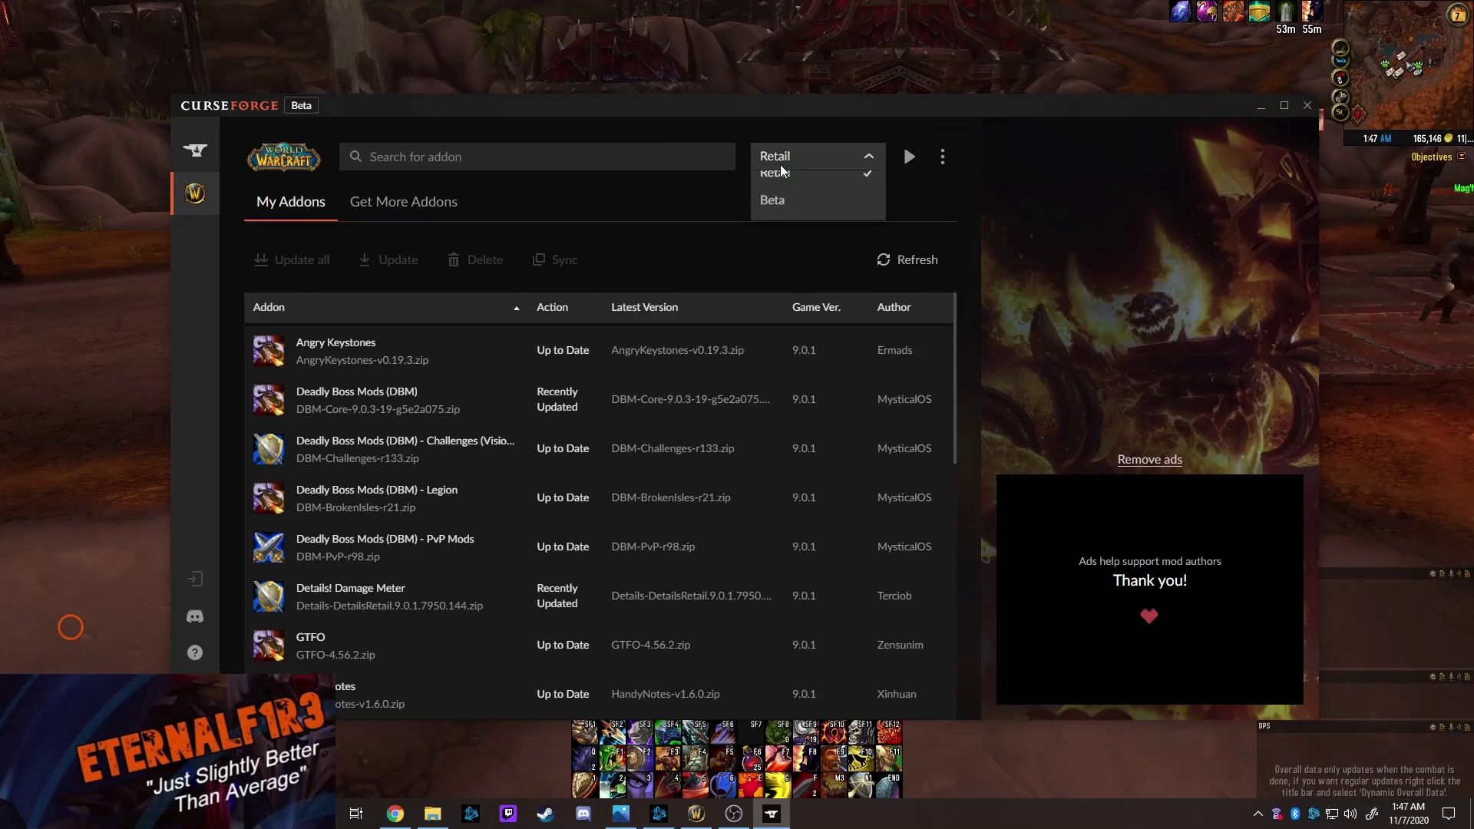
{"action": "left_click", "coordinate": [794, 191]}
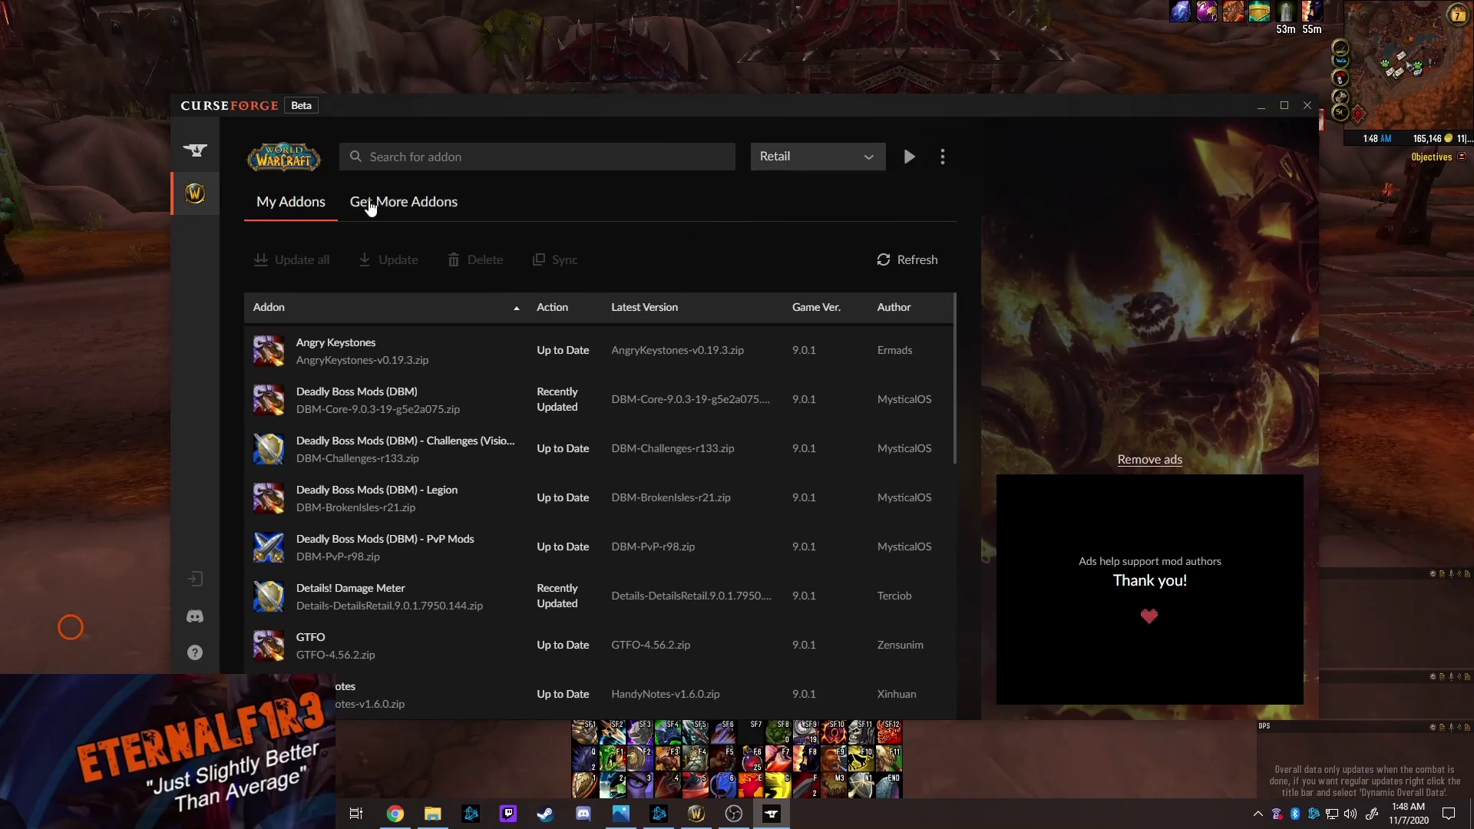
Search the Get More Addons catalogue for opie.
{"action": "left_click", "coordinate": [377, 202]}
{"action": "left_click", "coordinate": [427, 159]}
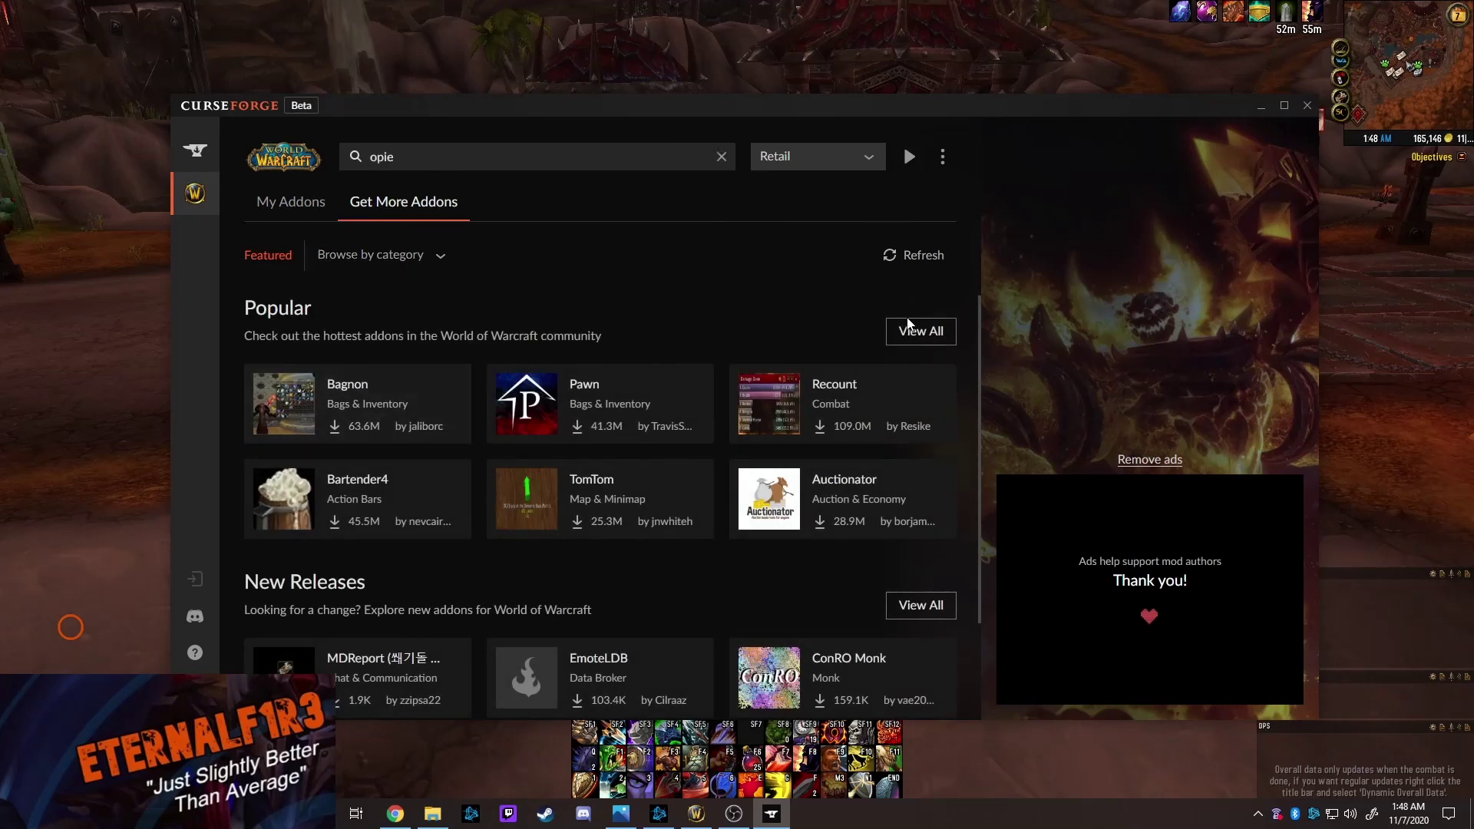
{"action": "key", "text": "Return"}
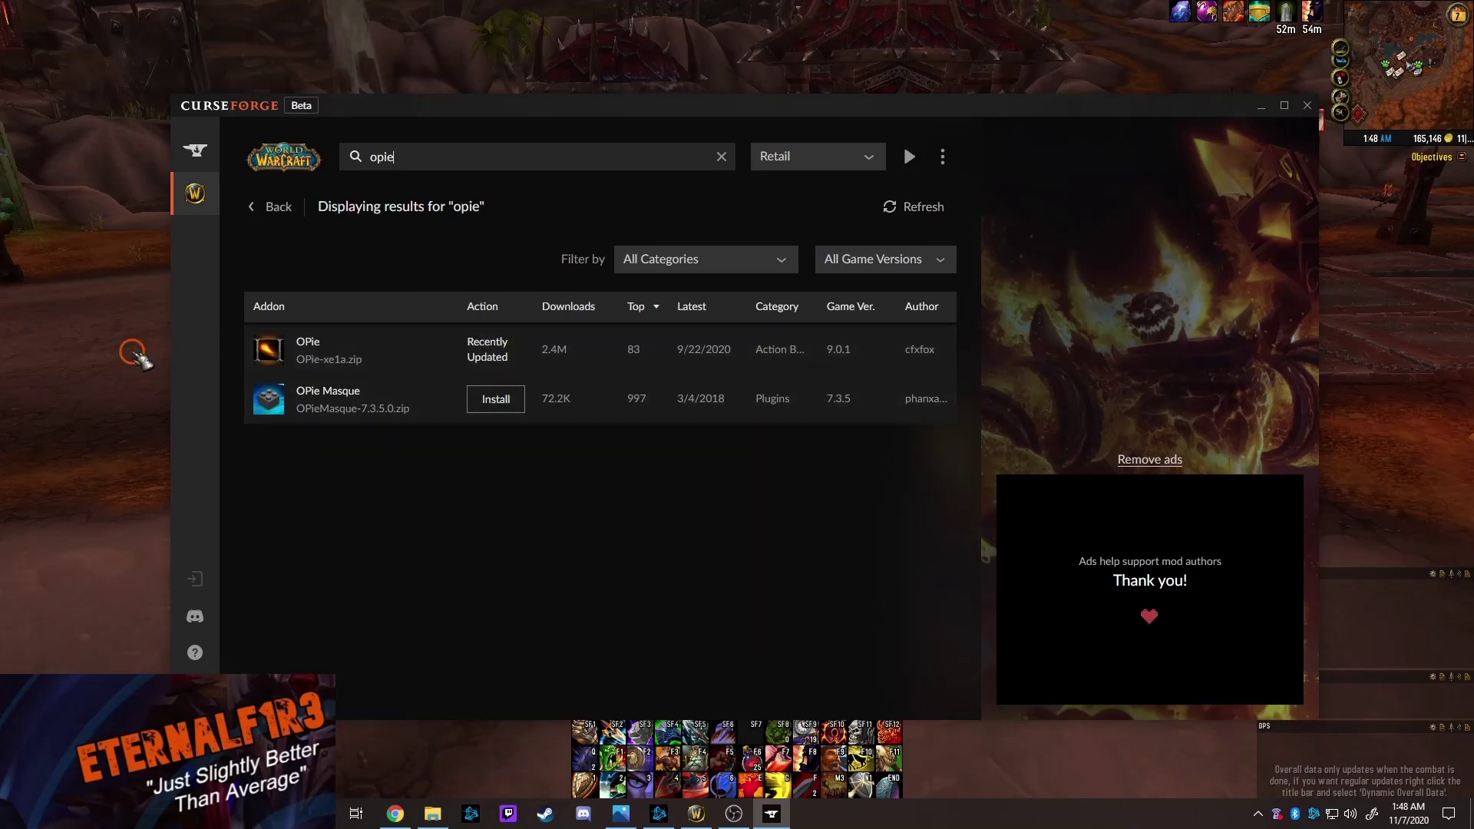
Back in the game, view OPie's pages under the Interface AddOns options.
{"action": "left_click", "coordinate": [135, 355]}
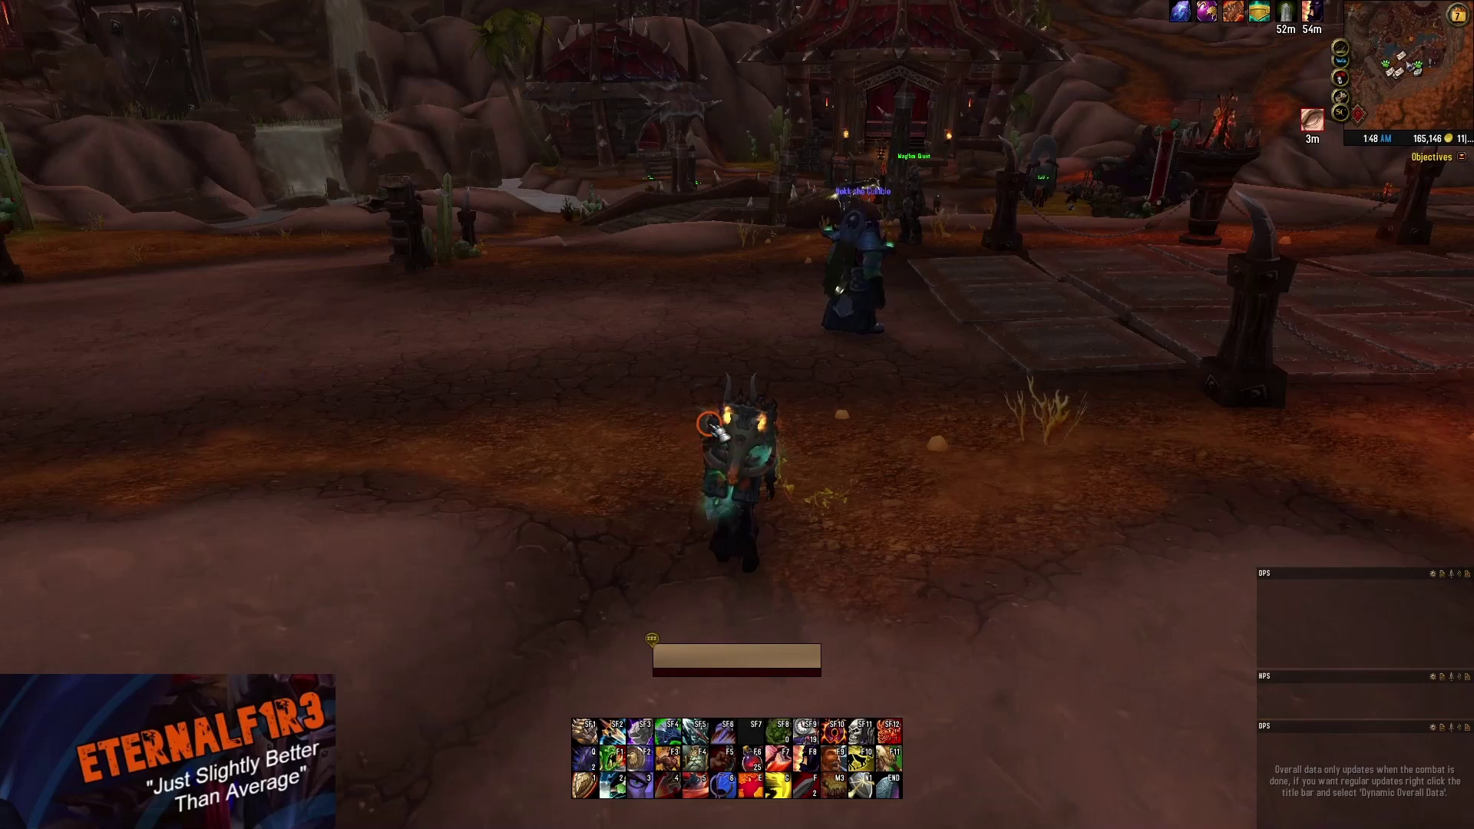
{"action": "left_click_drag", "start_coordinate": [757, 445], "coordinate": [725, 445]}
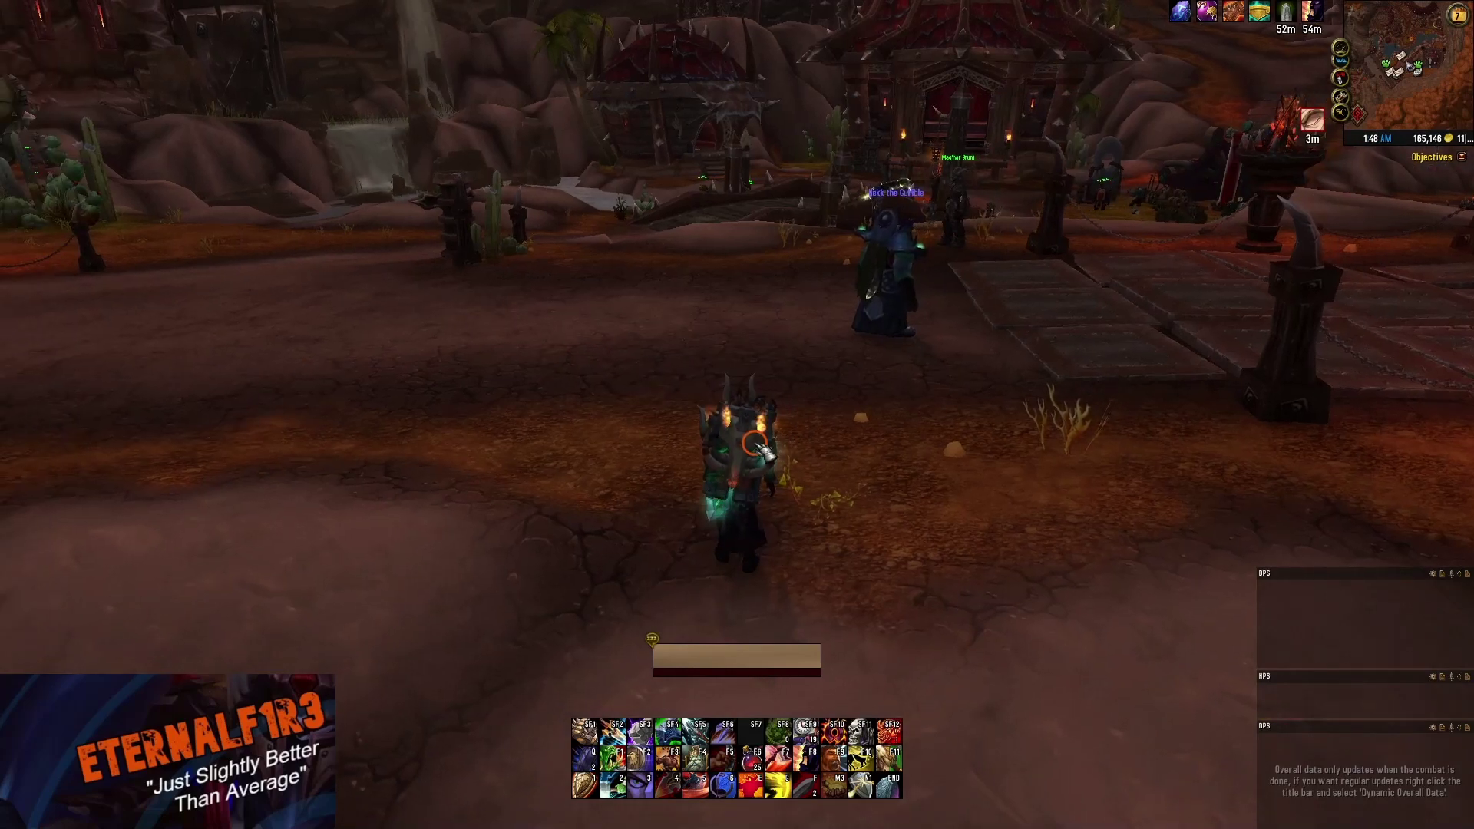
{"action": "key", "text": "Escape"}
{"action": "left_click", "coordinate": [737, 393]}
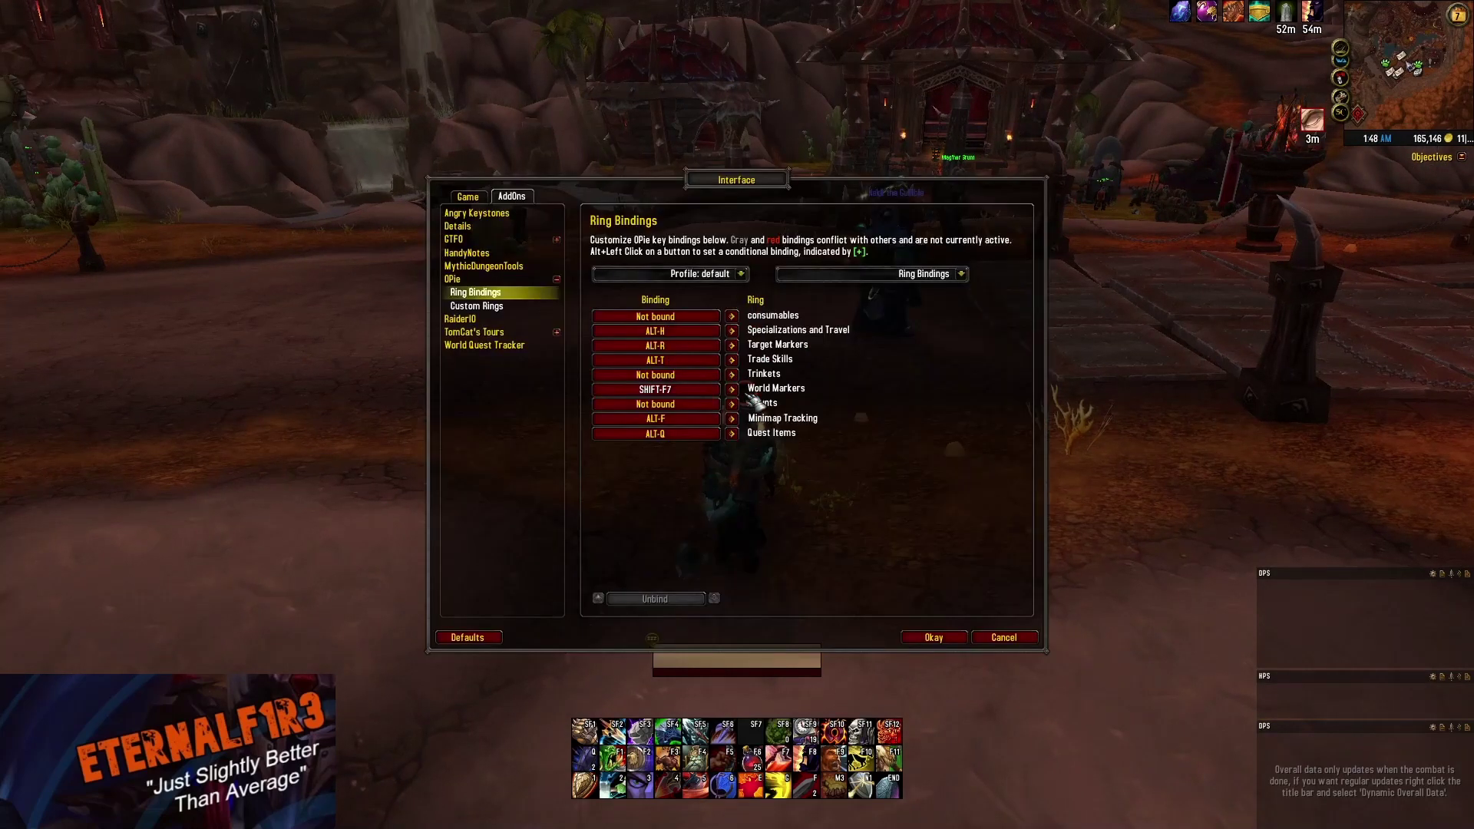
{"action": "left_click", "coordinate": [516, 199]}
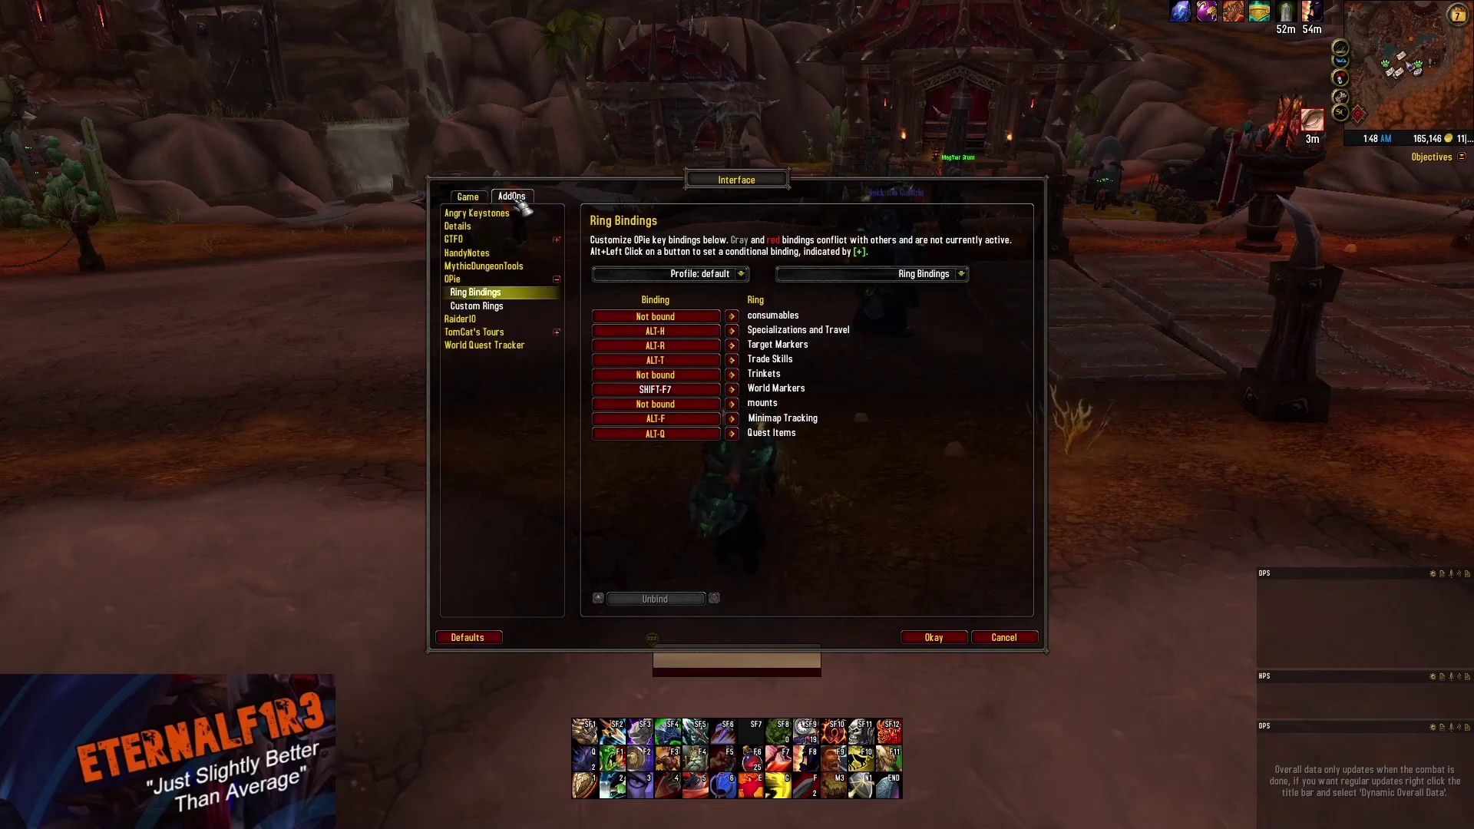
{"action": "key", "text": "Escape"}
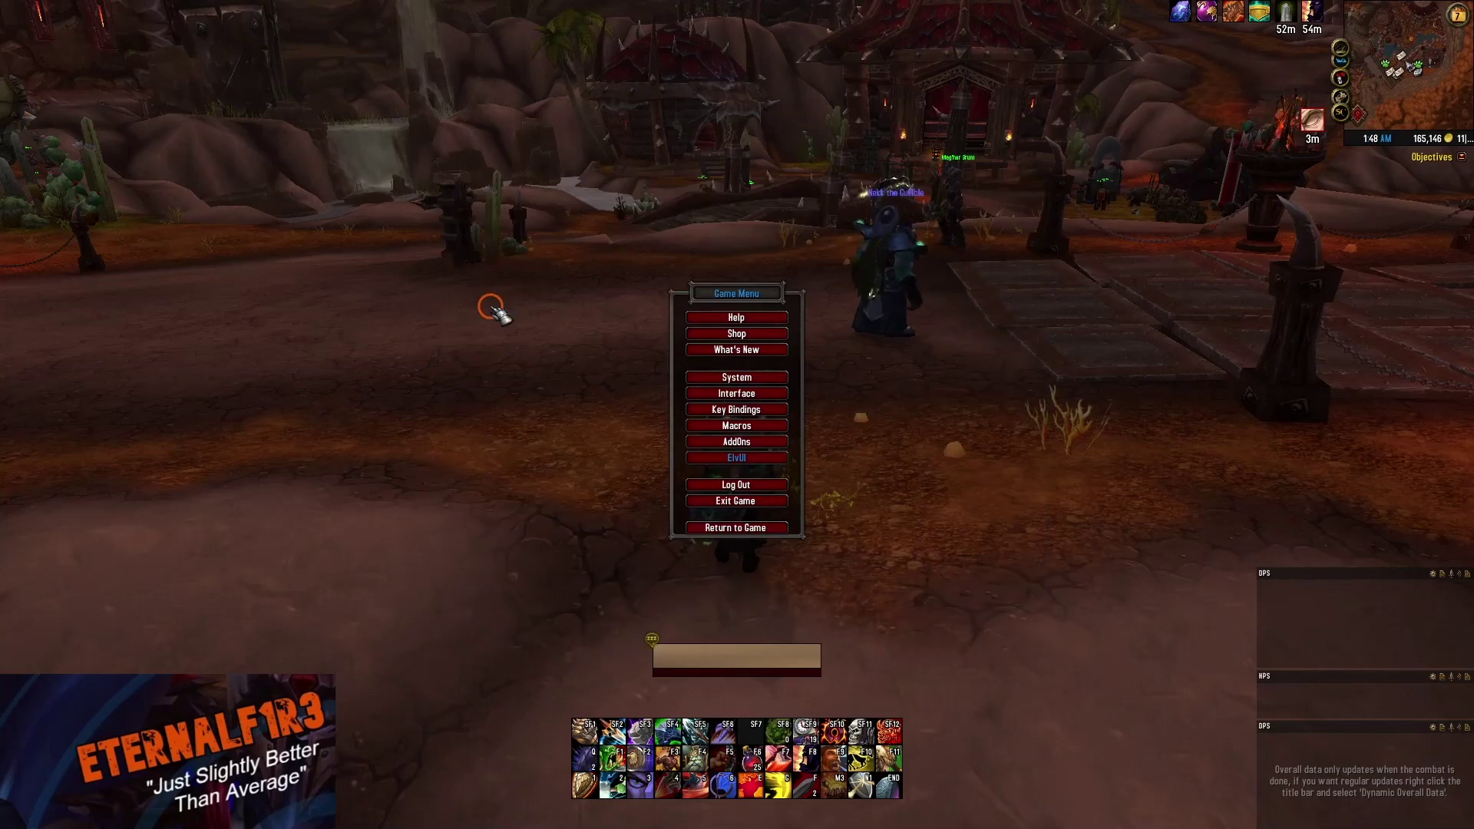
{"action": "key", "text": "Escape"}
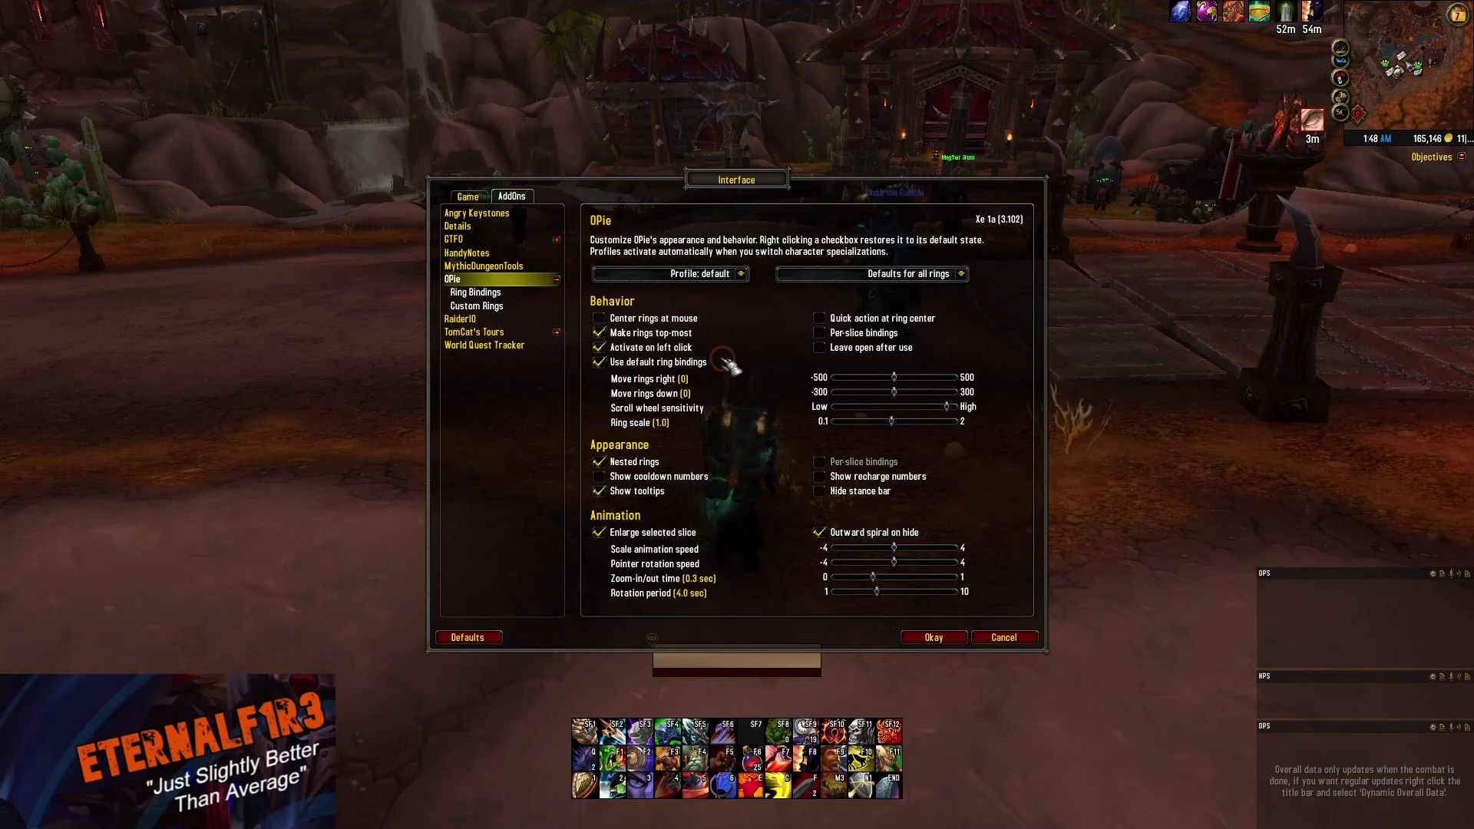
Enable Center rings at mouse, save it, and test a ring with the Z binding.
{"action": "left_click", "coordinate": [600, 319]}
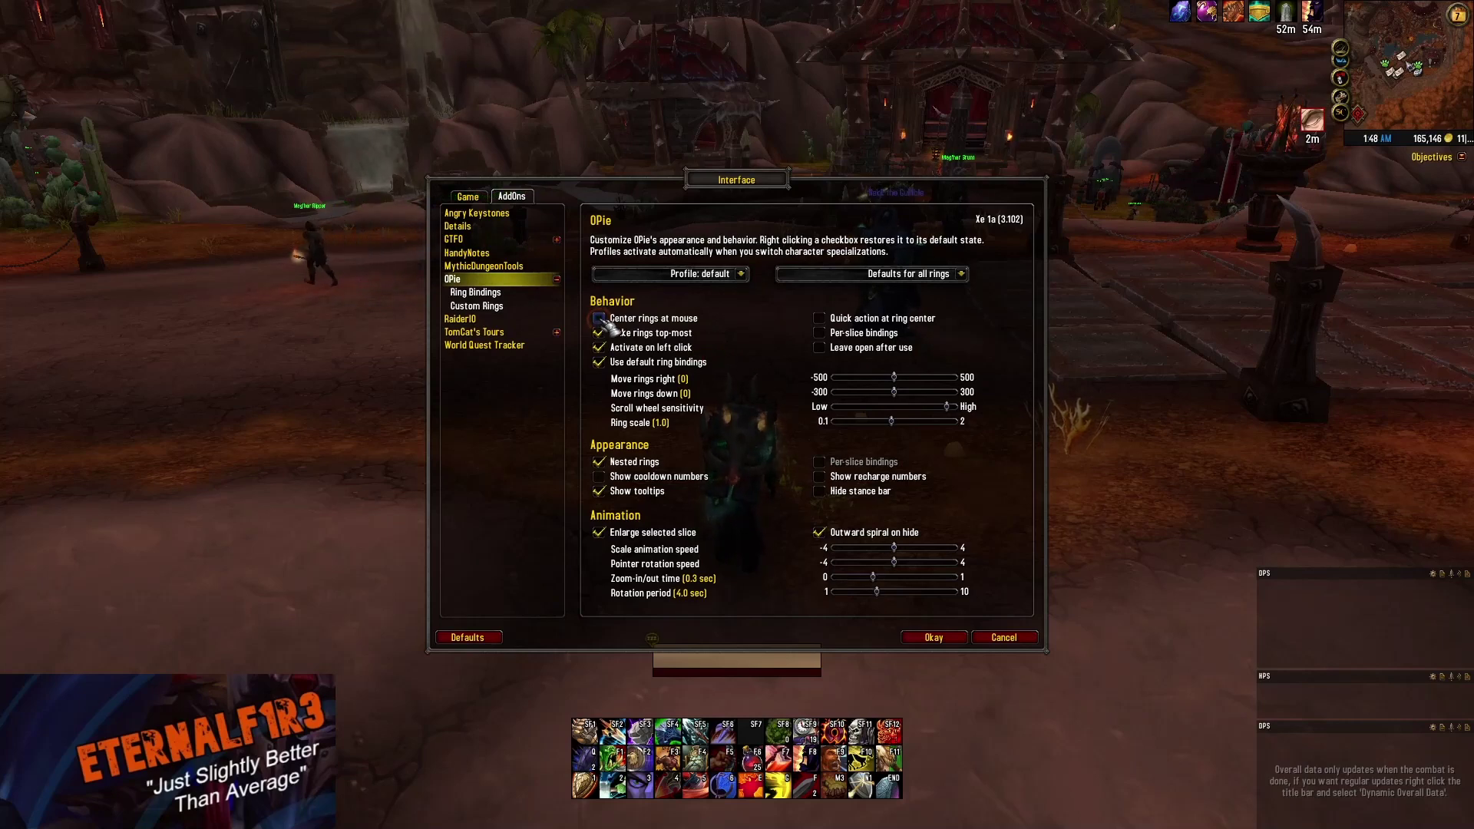
{"action": "left_click", "coordinate": [932, 638]}
{"action": "key", "text": "z"}
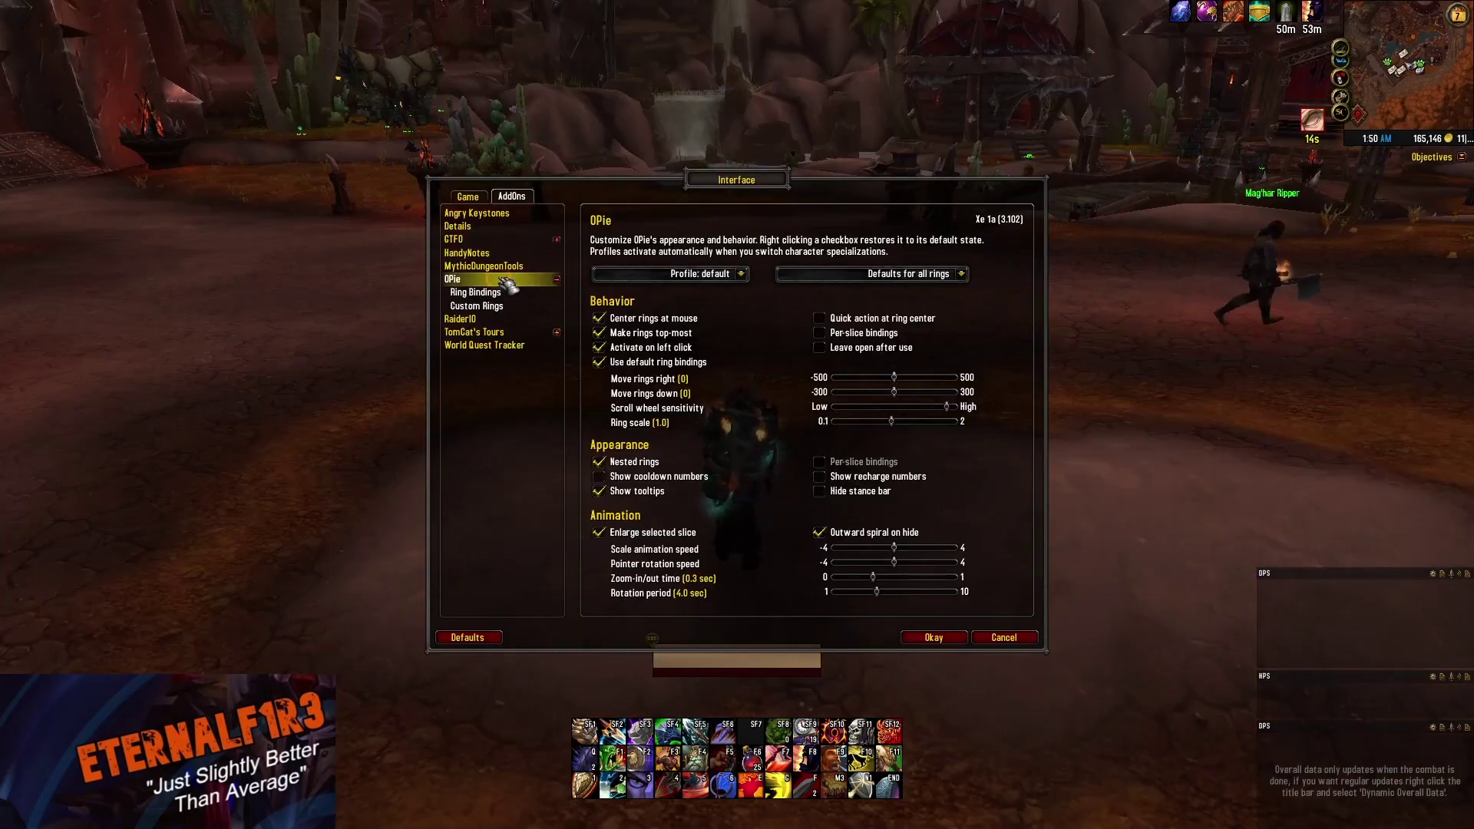
From OPie's Custom Rings page, add a new ring named 'consumables'.
{"action": "left_click", "coordinate": [506, 292]}
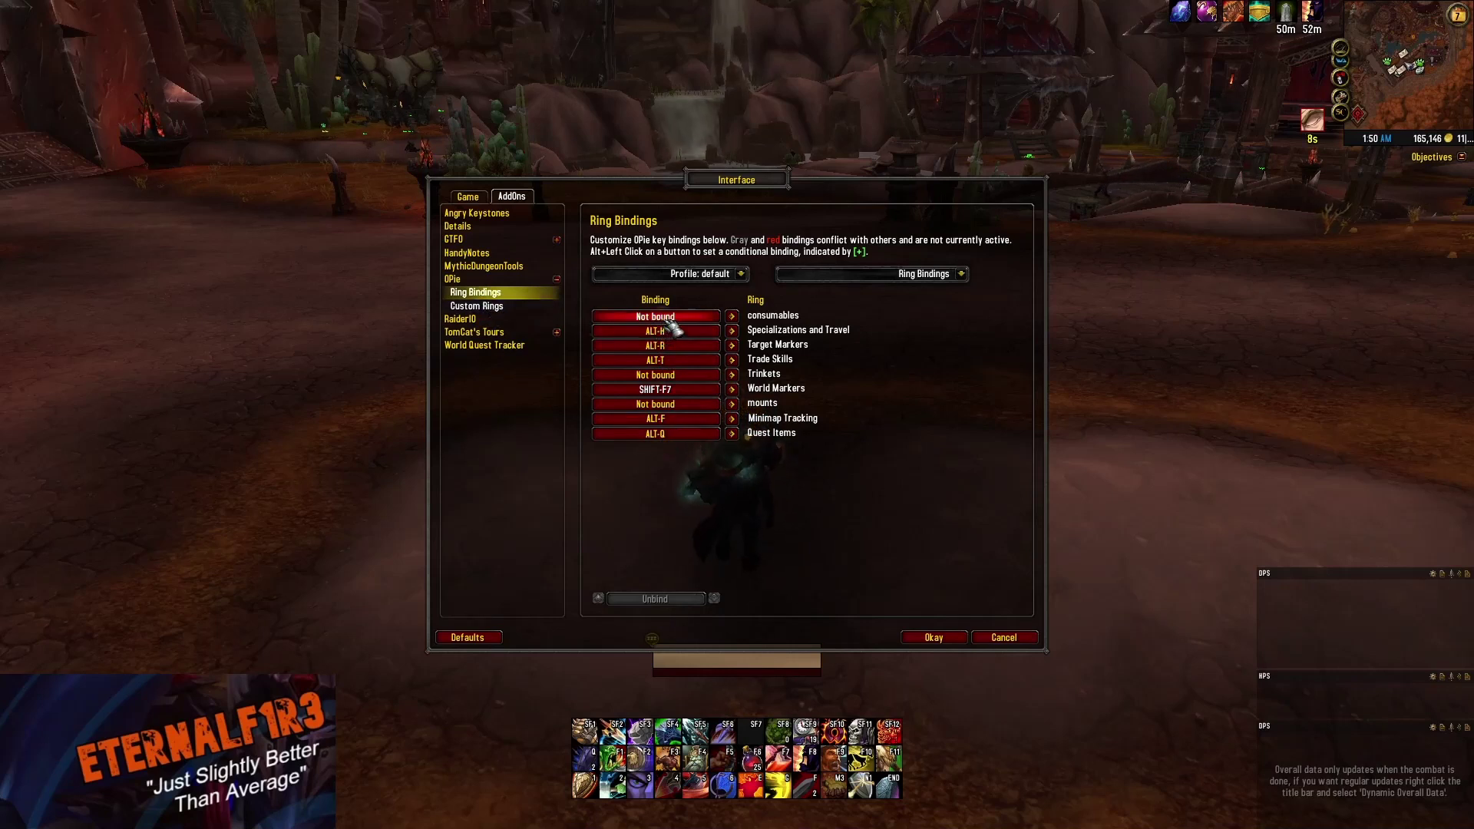
{"action": "left_click", "coordinate": [517, 307]}
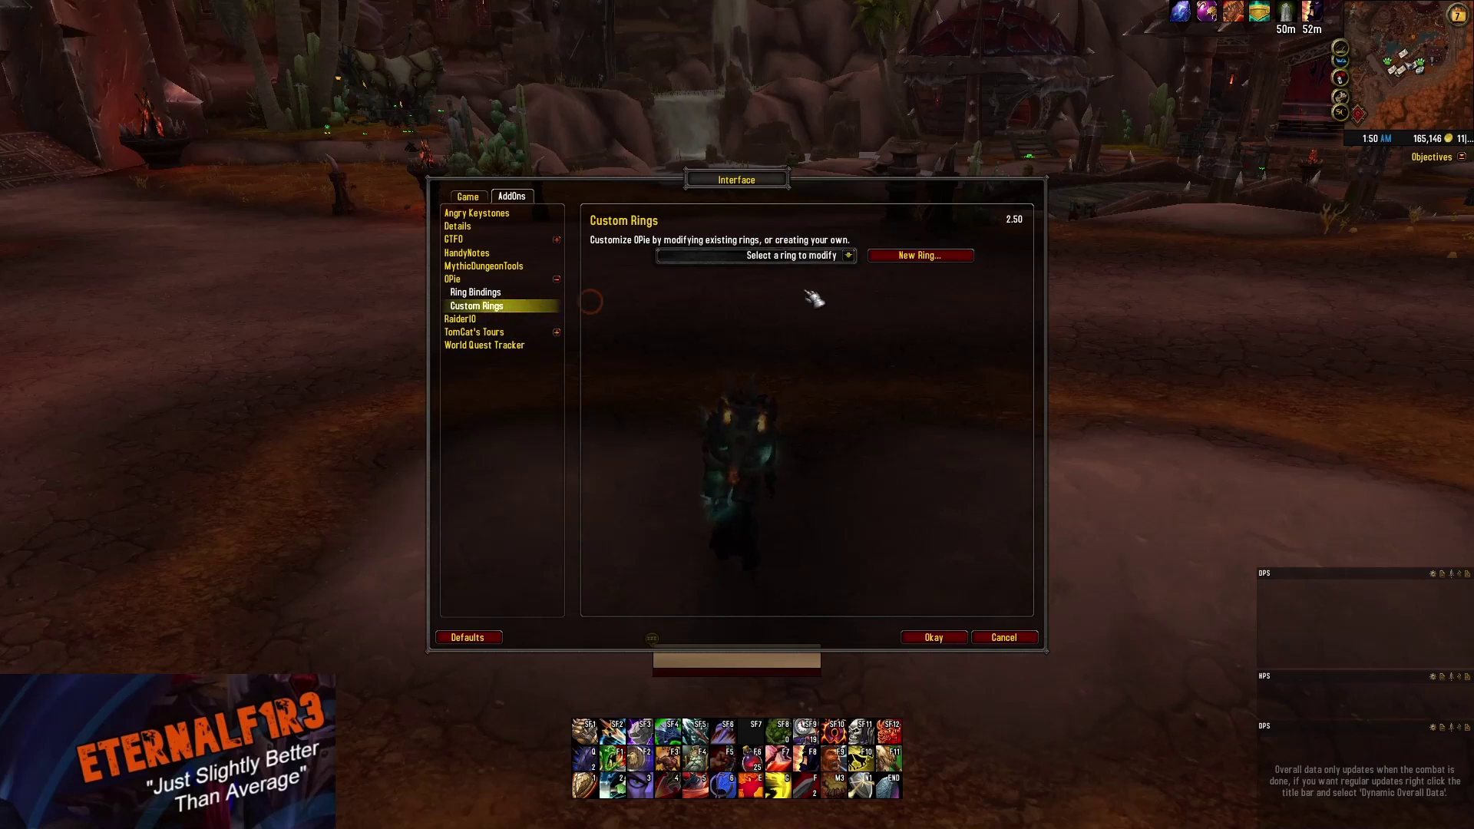
{"action": "left_click", "coordinate": [925, 256]}
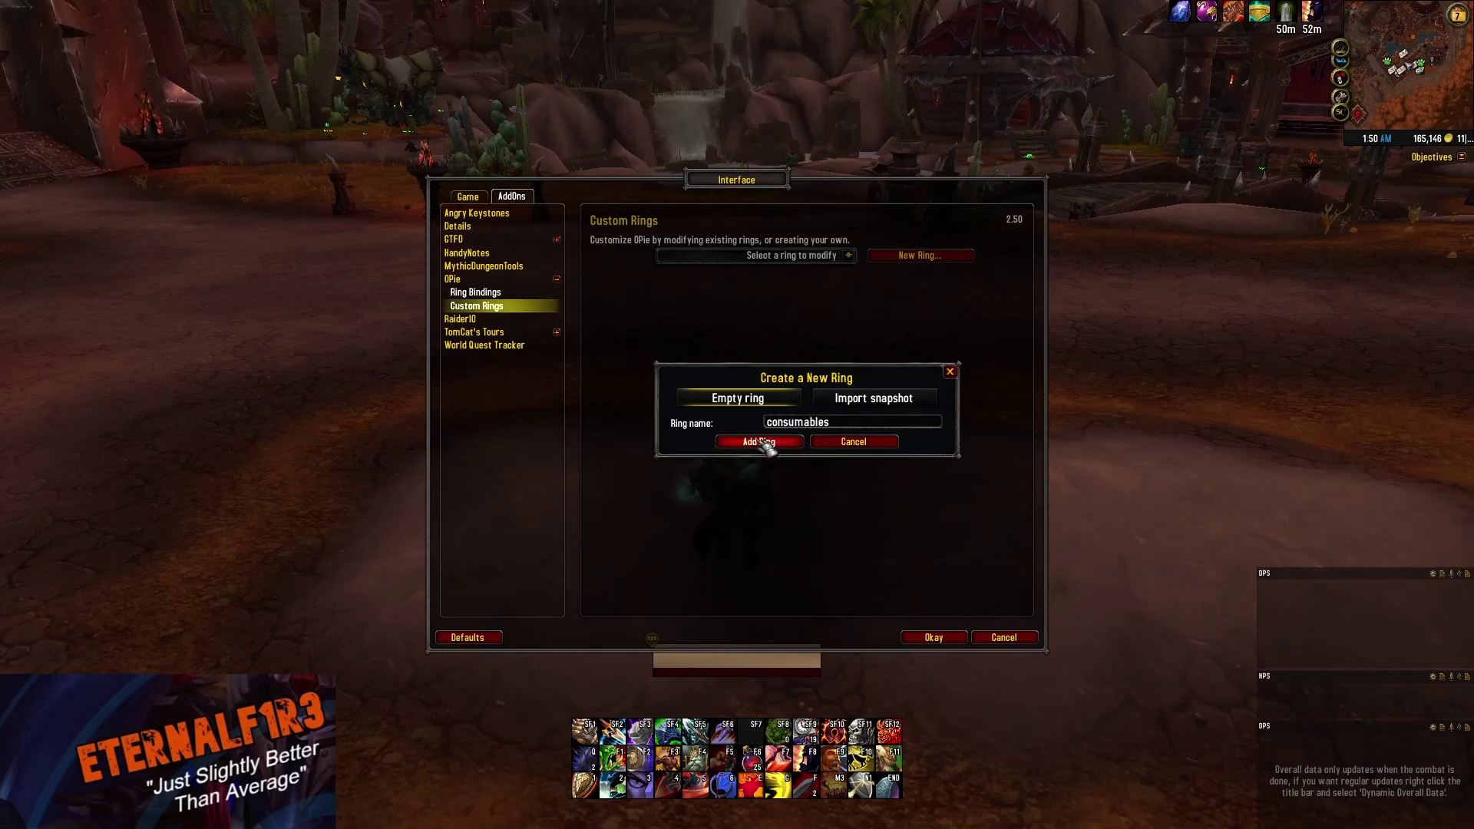
{"action": "left_click", "coordinate": [763, 443]}
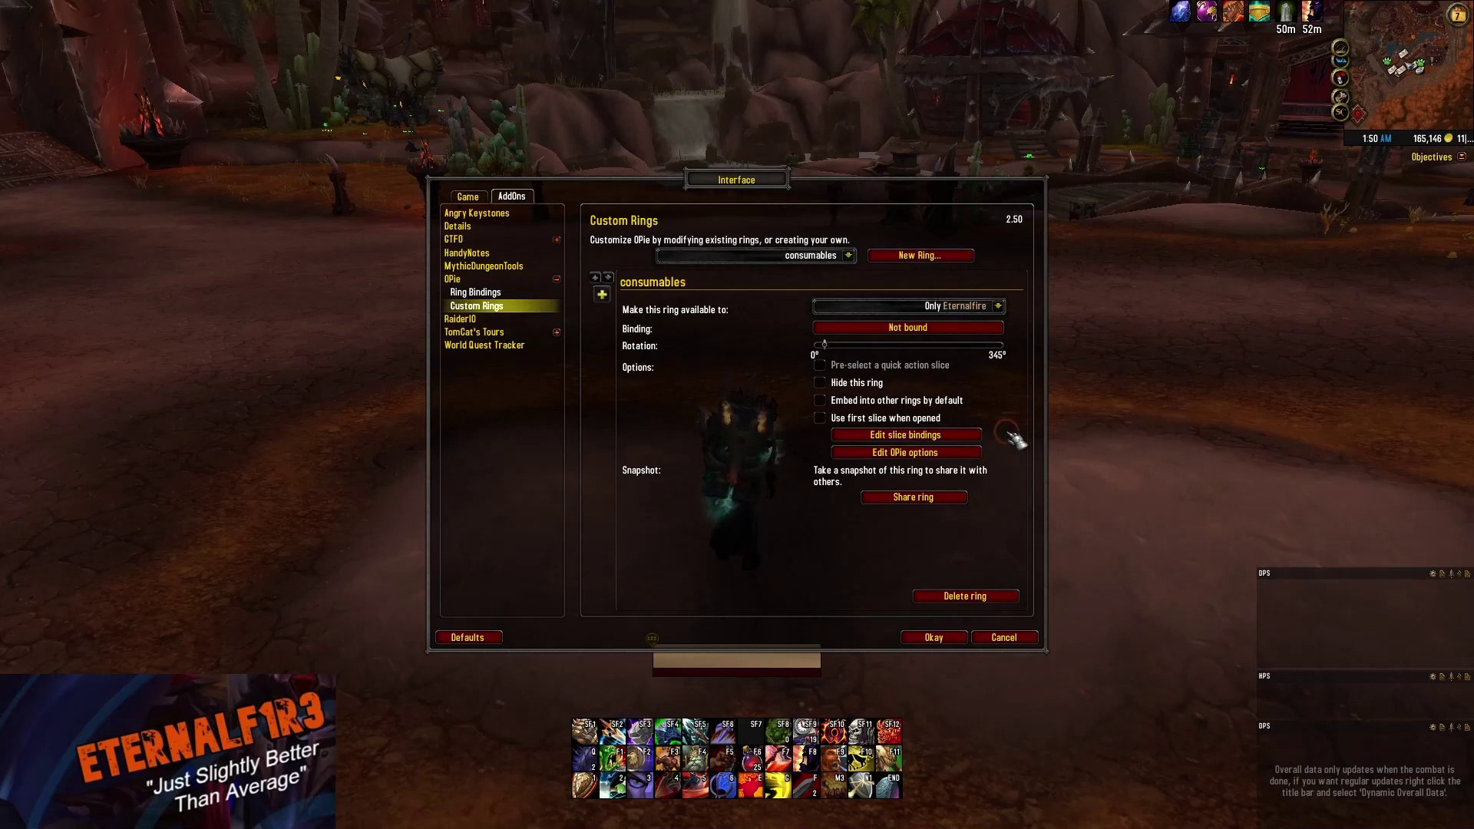
Add Battle-Scarred Augment Rune, Abyssal Healing Potion and Demitri's Draught of Deception as item slices.
{"action": "left_click", "coordinate": [603, 295]}
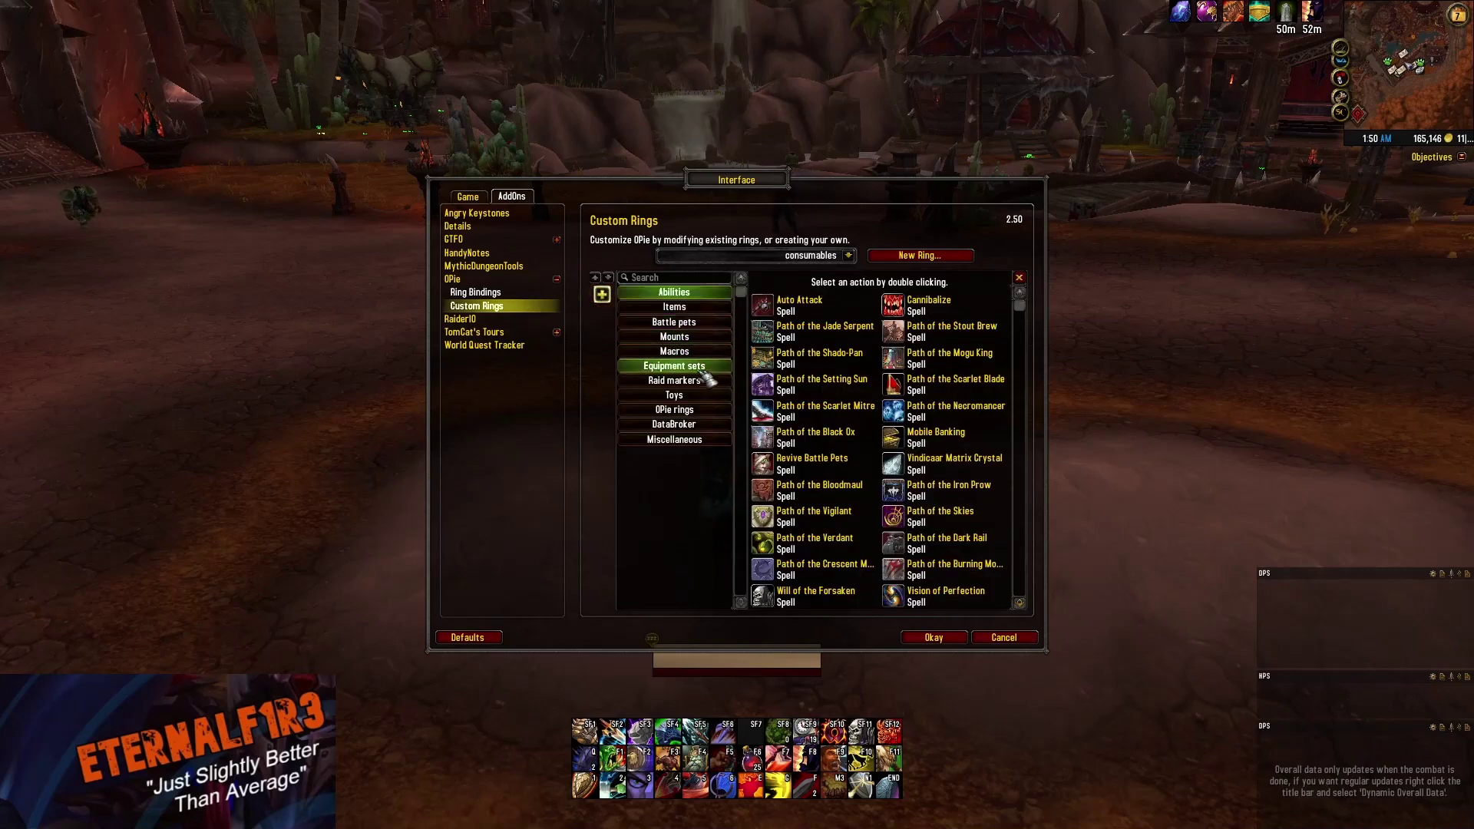
{"action": "left_click", "coordinate": [701, 307]}
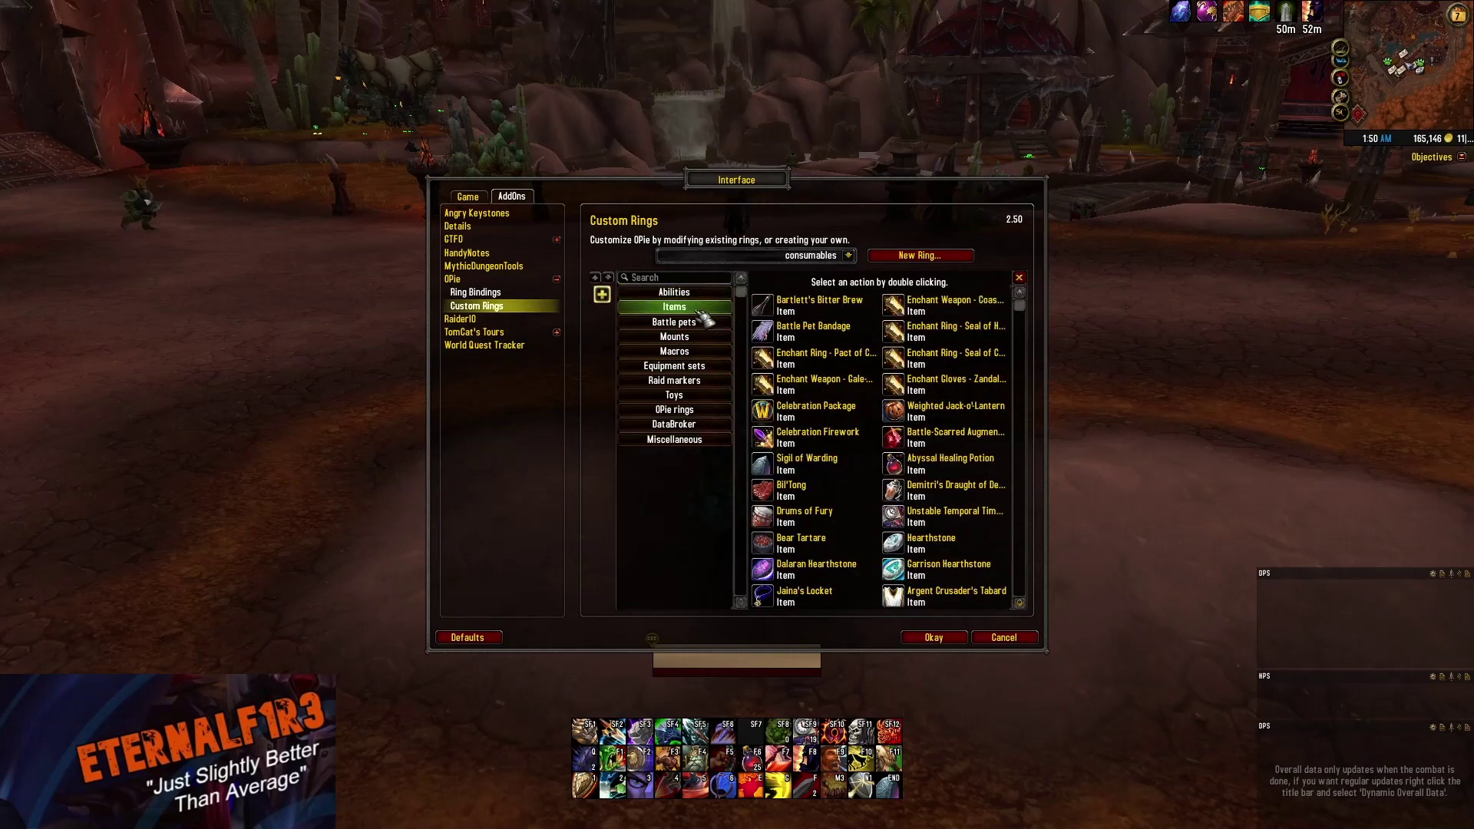
{"action": "double_click", "coordinate": [906, 444]}
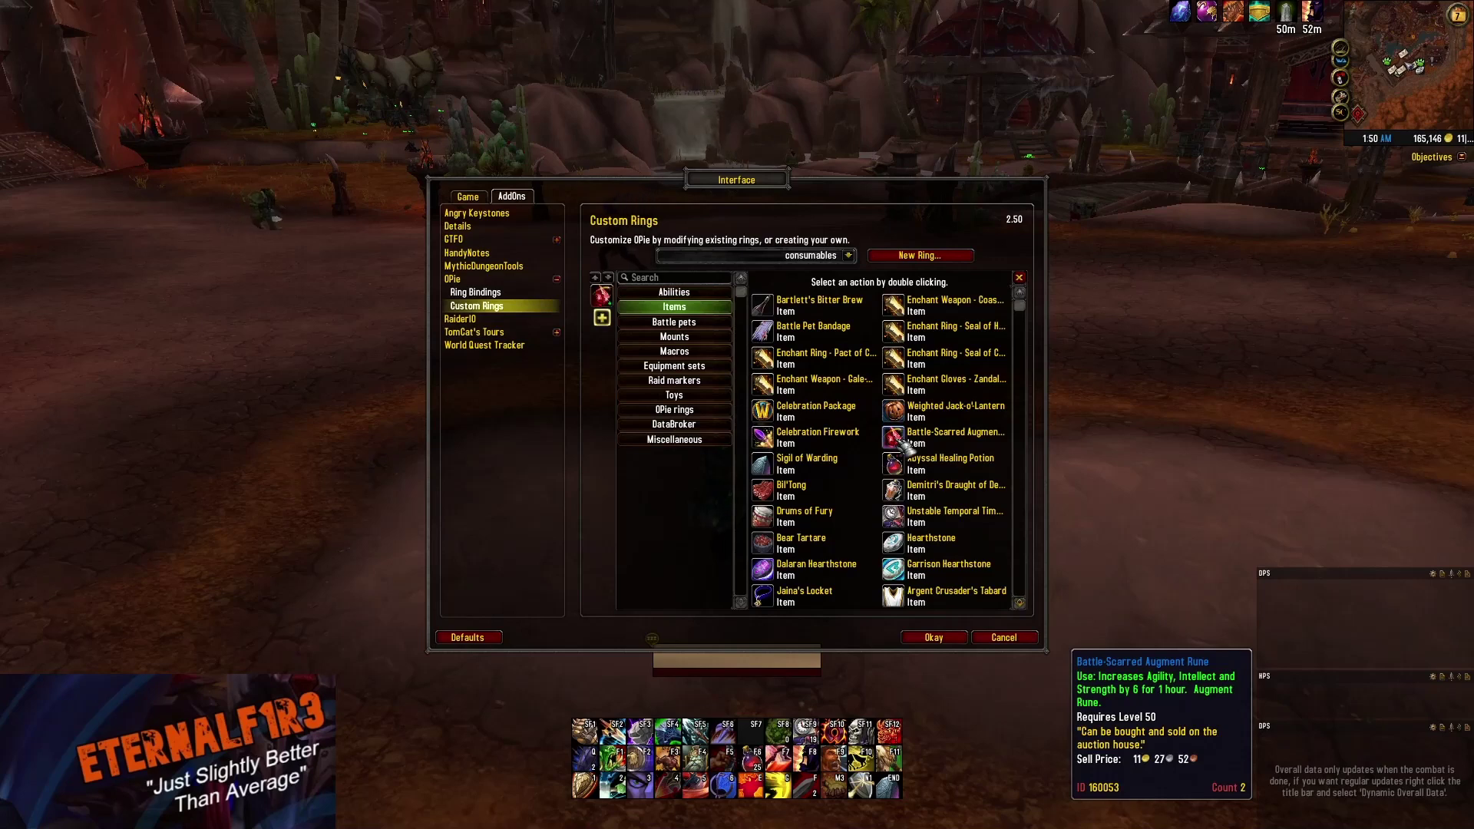
{"action": "double_click", "coordinate": [908, 470]}
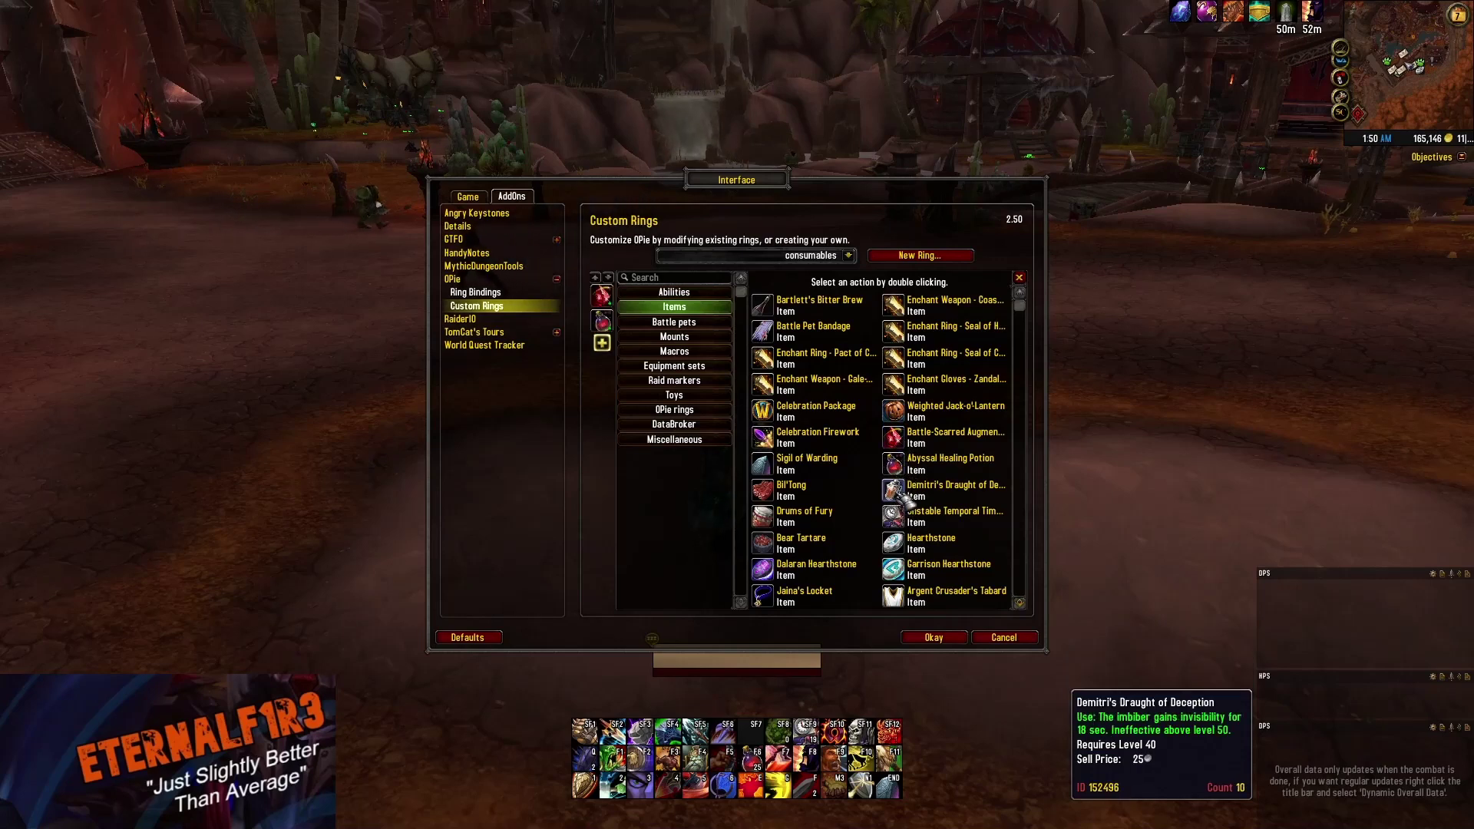
{"action": "double_click", "coordinate": [904, 495]}
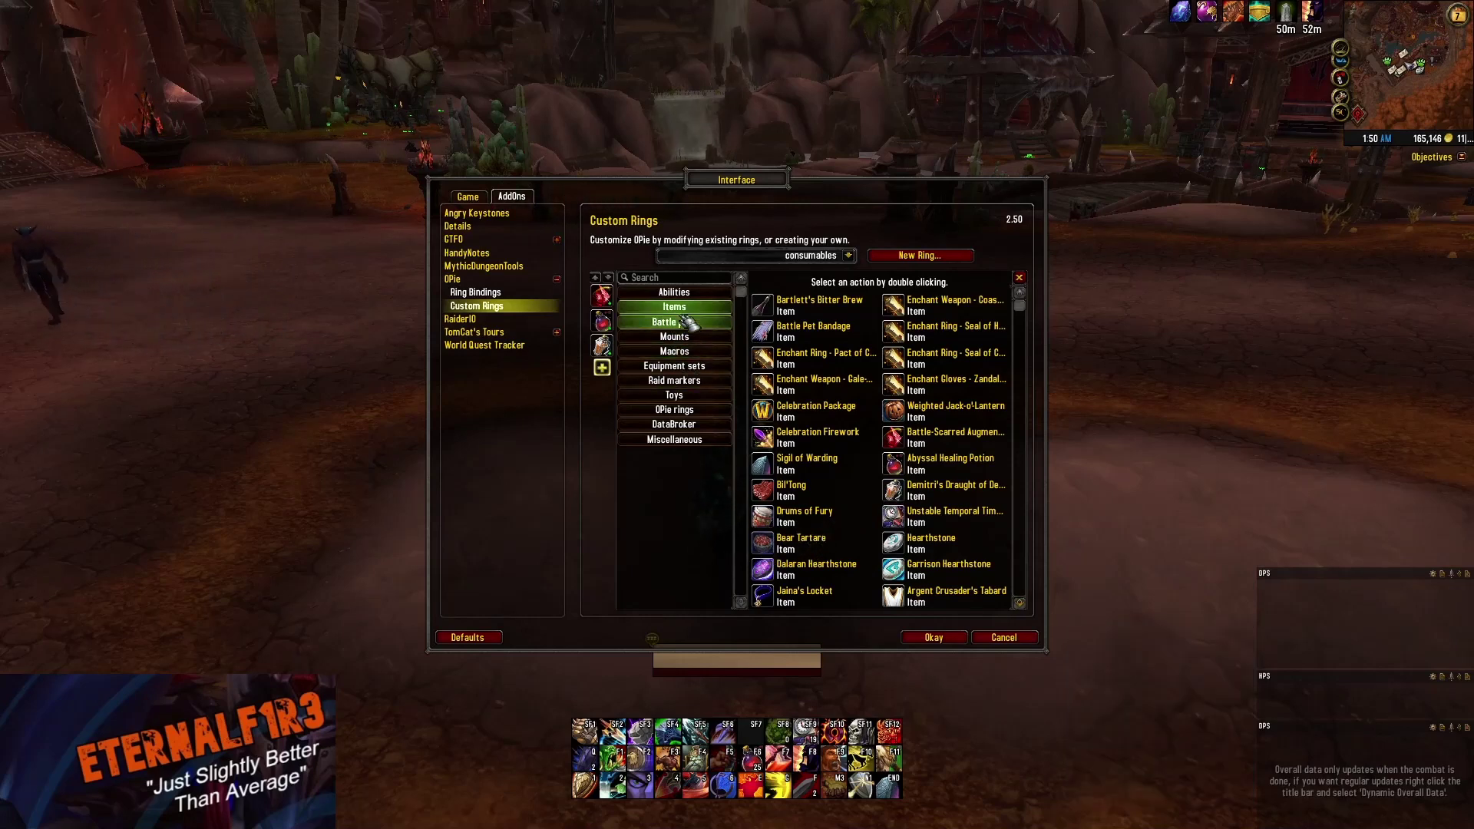
Browse the abilities and items lists, then delete the Bil'Tong slice.
{"action": "left_click", "coordinate": [674, 292]}
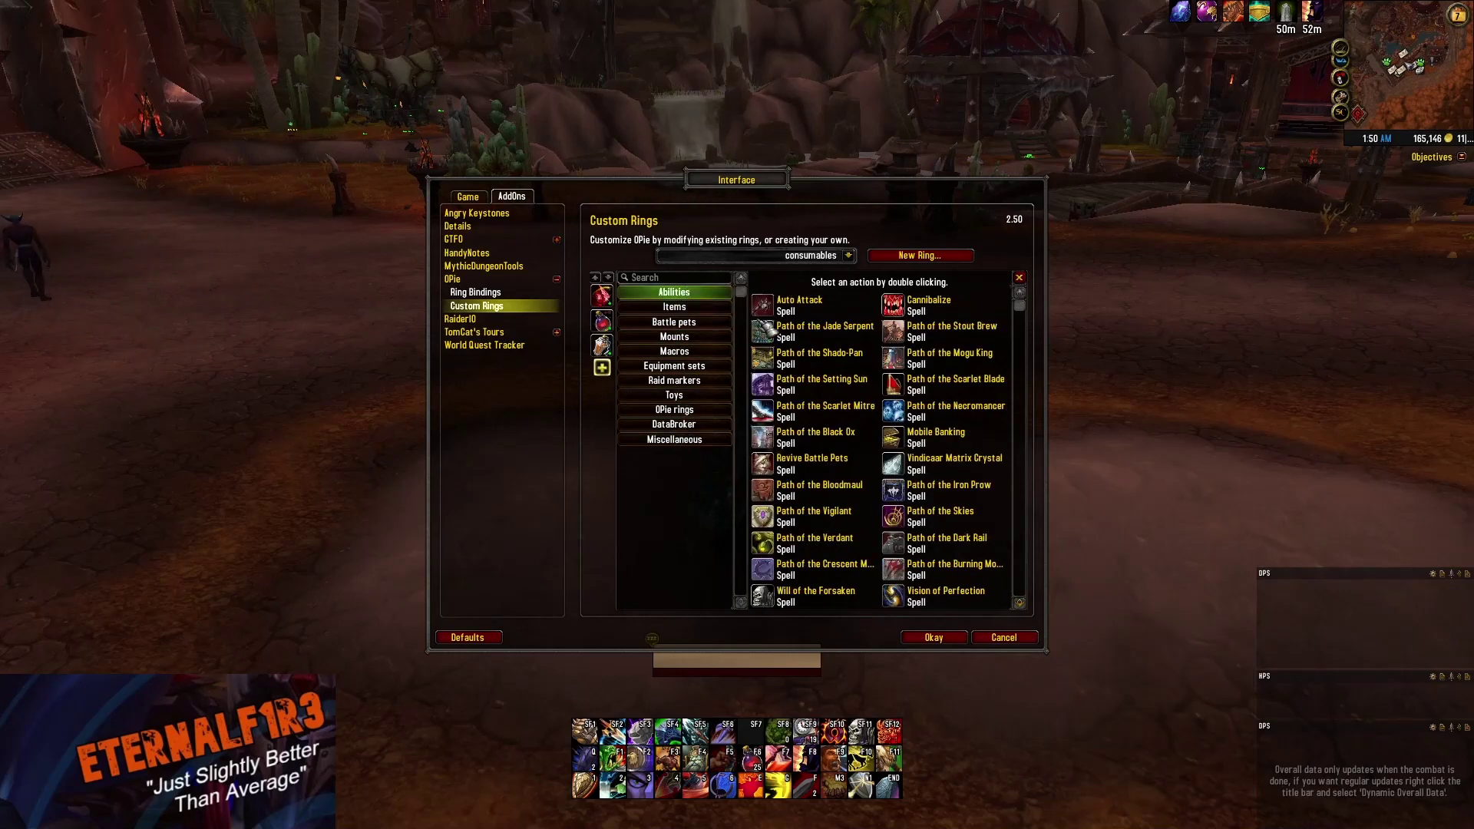
{"action": "scroll", "coordinate": [779, 464], "scroll_direction": "down", "scroll_amount": 3}
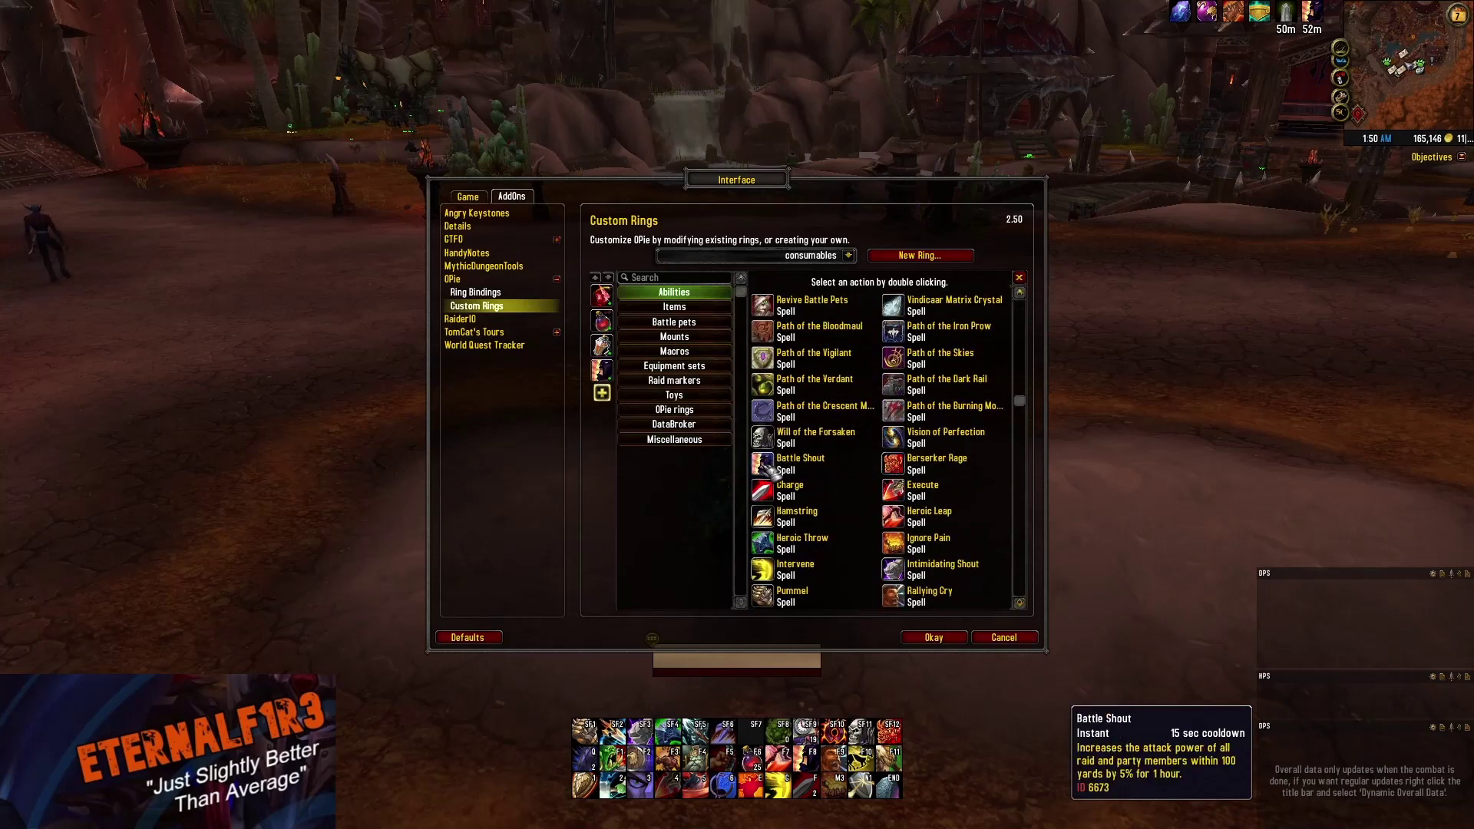
{"action": "left_click", "coordinate": [689, 308]}
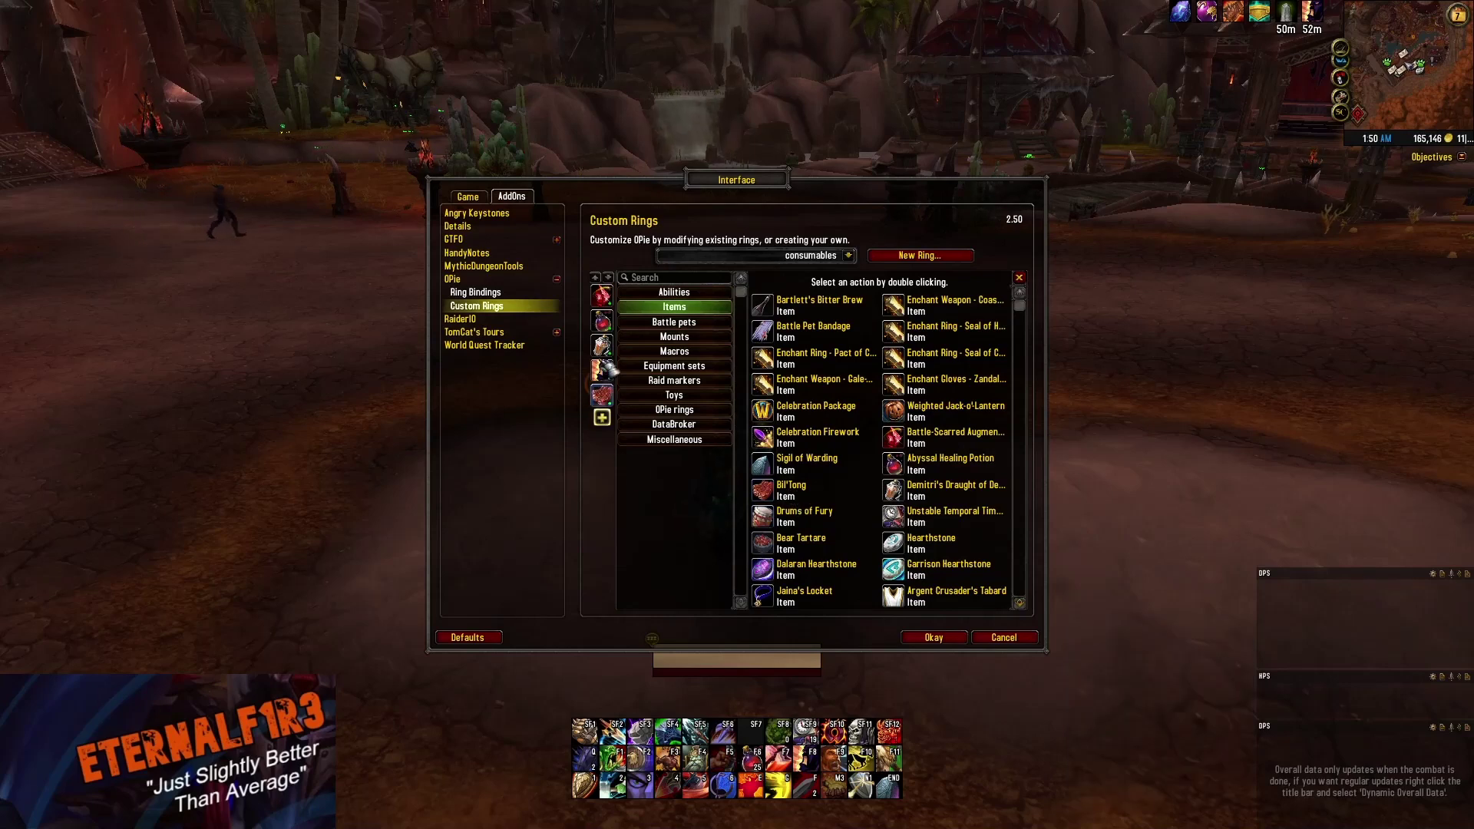
{"action": "left_click", "coordinate": [604, 403]}
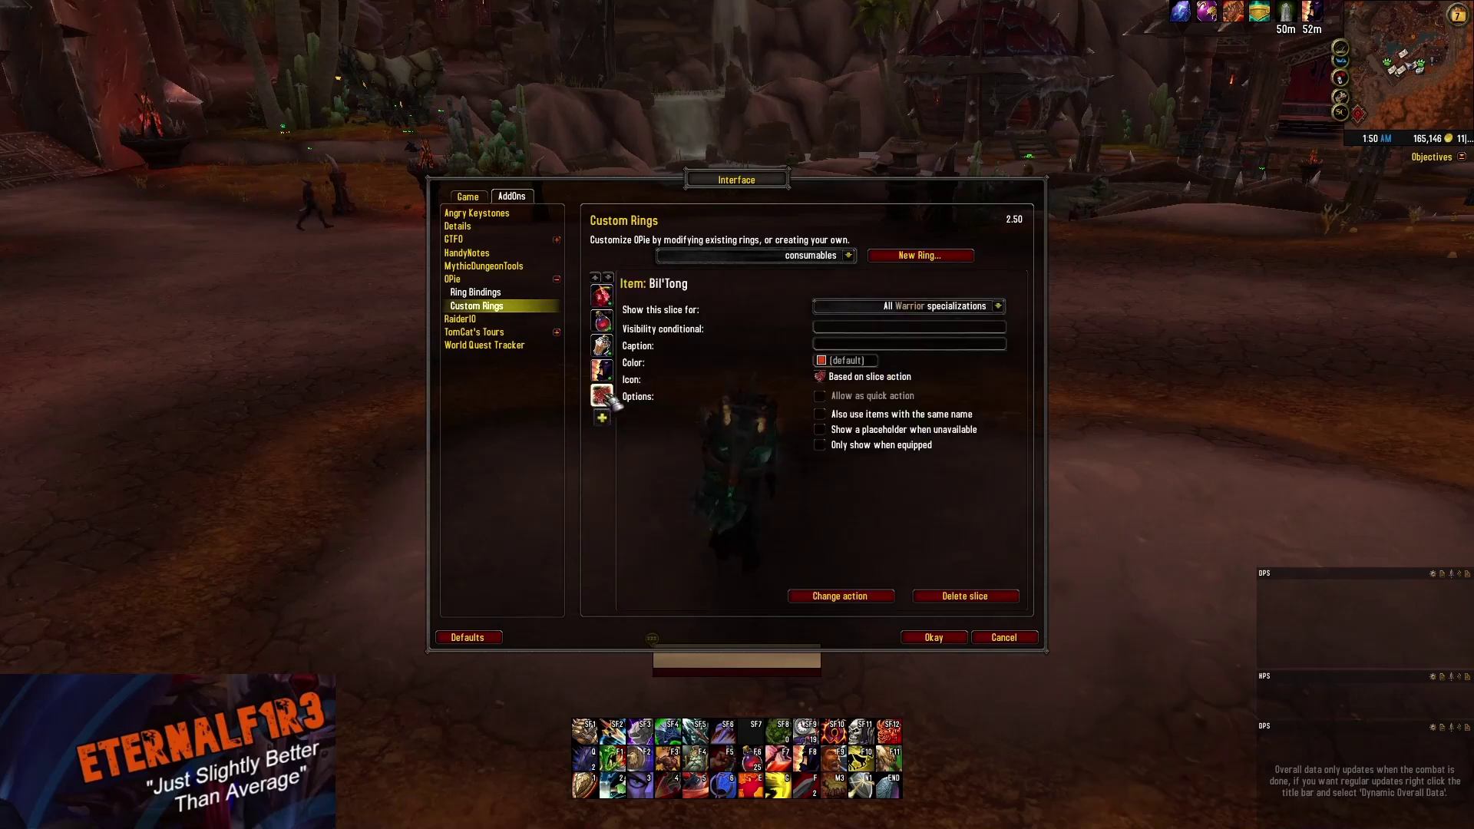
{"action": "left_click", "coordinate": [952, 602]}
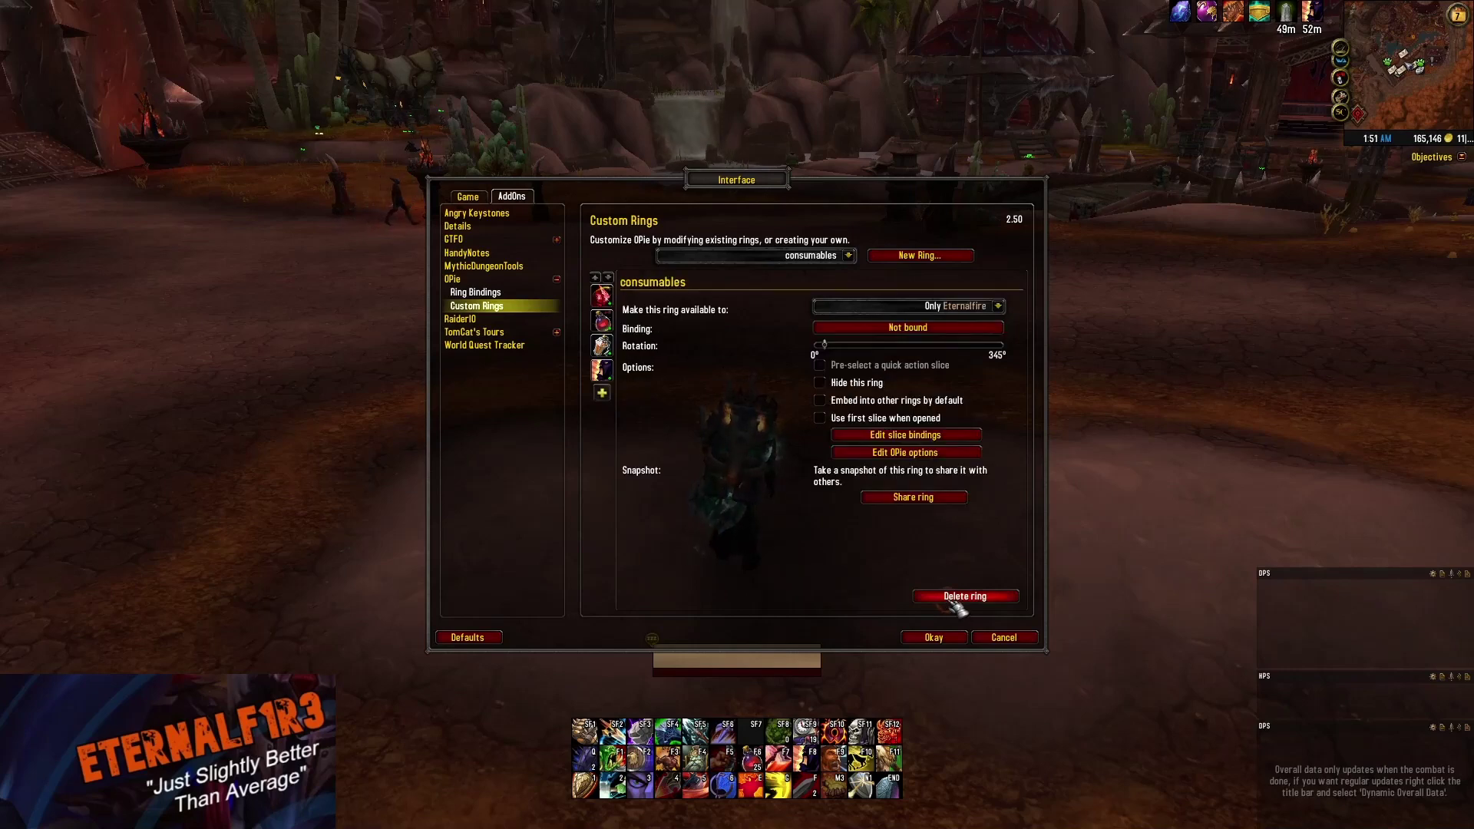
Re-add Bil'Tong to the ring as a new item slice.
{"action": "left_click", "coordinate": [603, 393]}
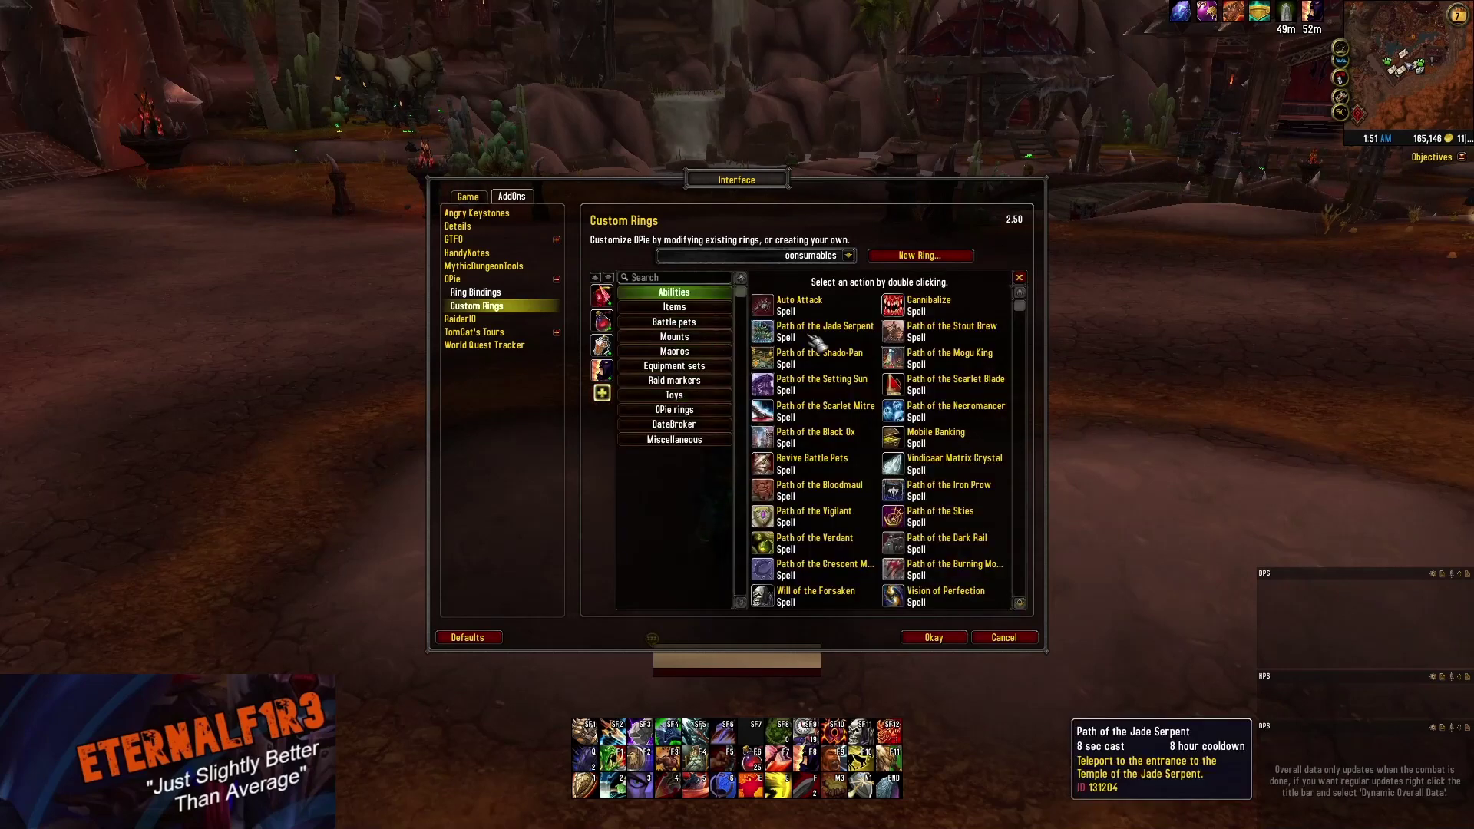
{"action": "left_click", "coordinate": [674, 307]}
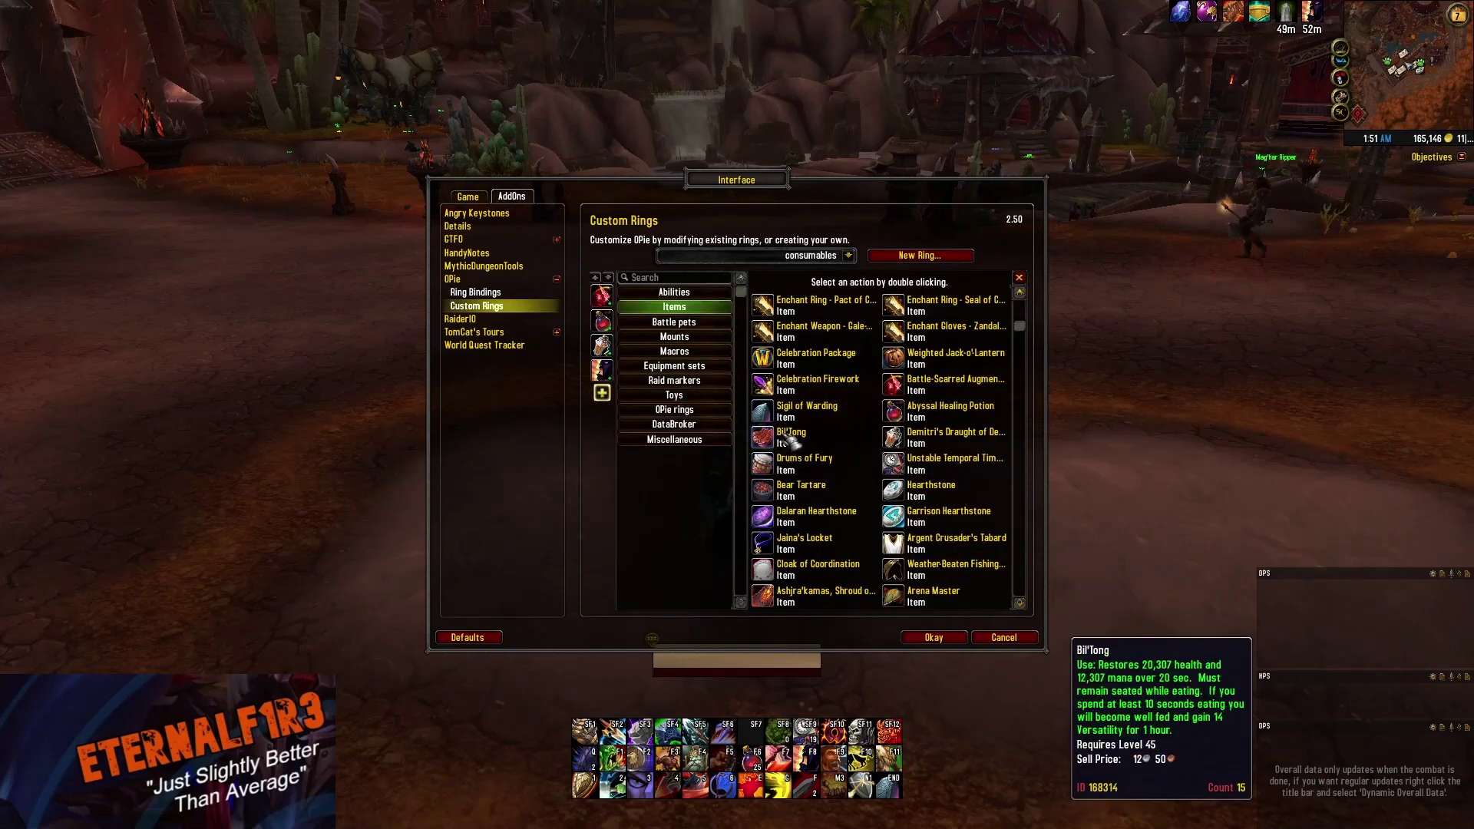
{"action": "double_click", "coordinate": [790, 438]}
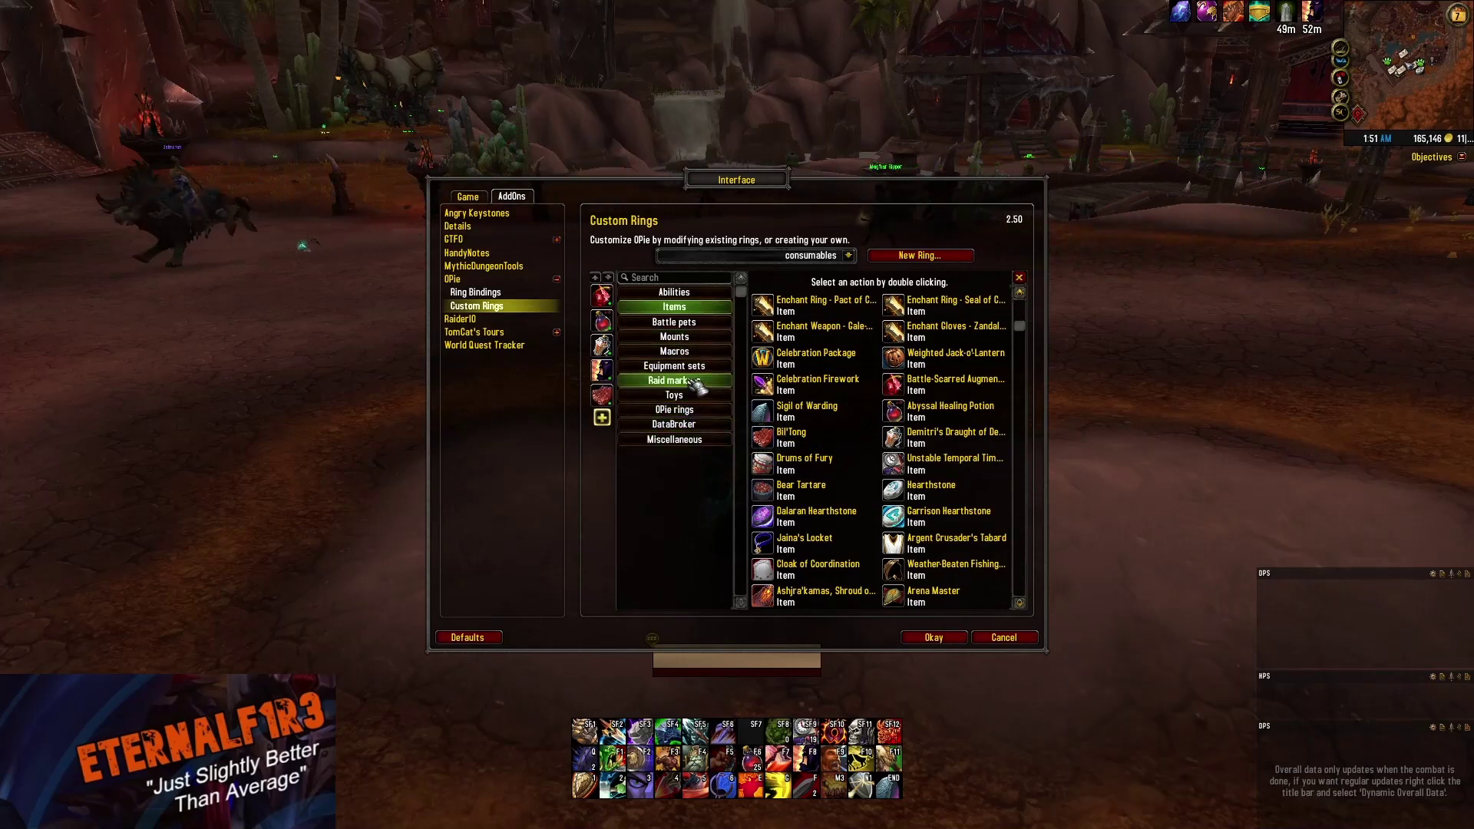
{"action": "left_click", "coordinate": [675, 337]}
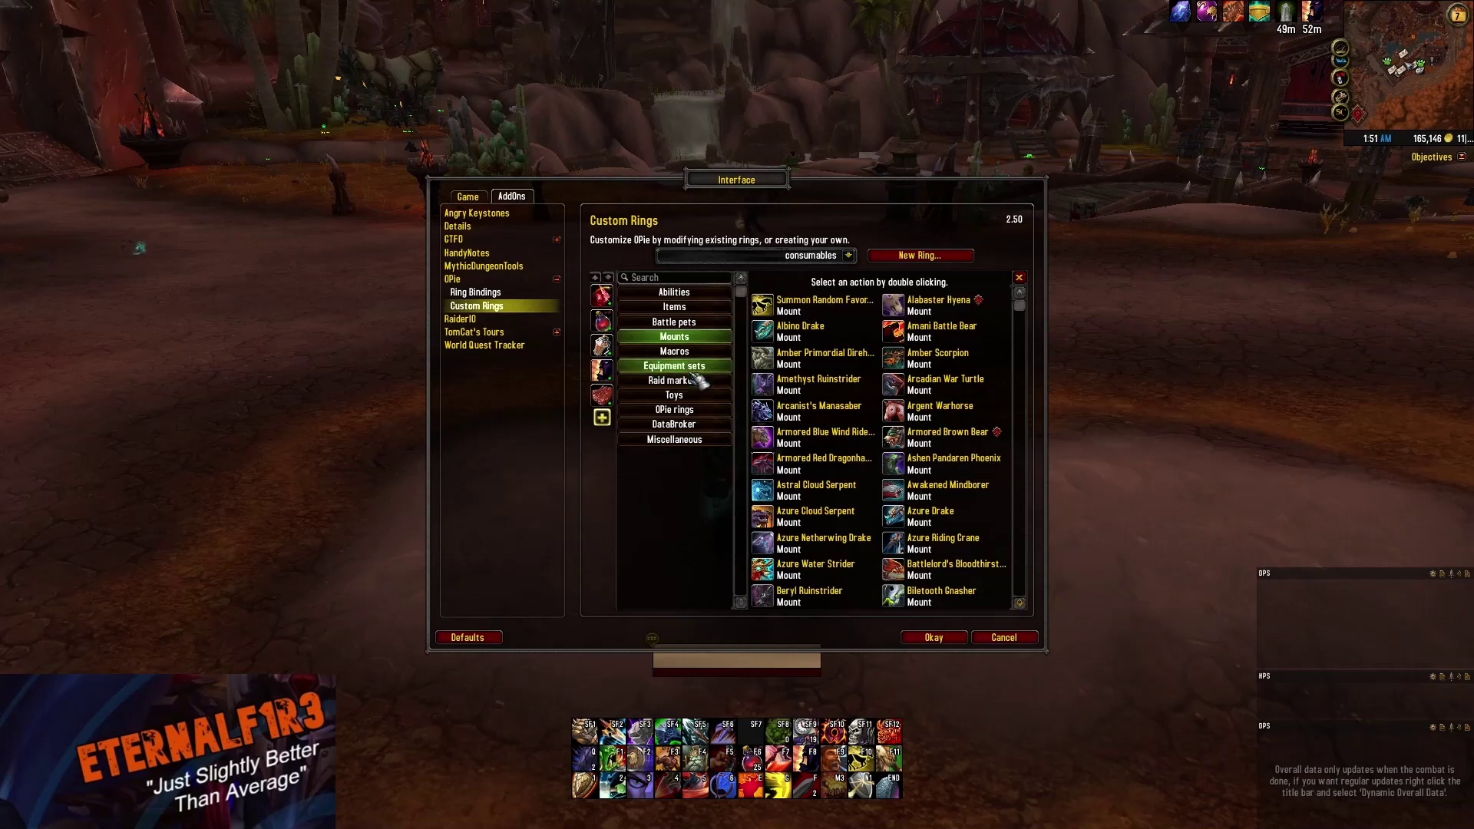